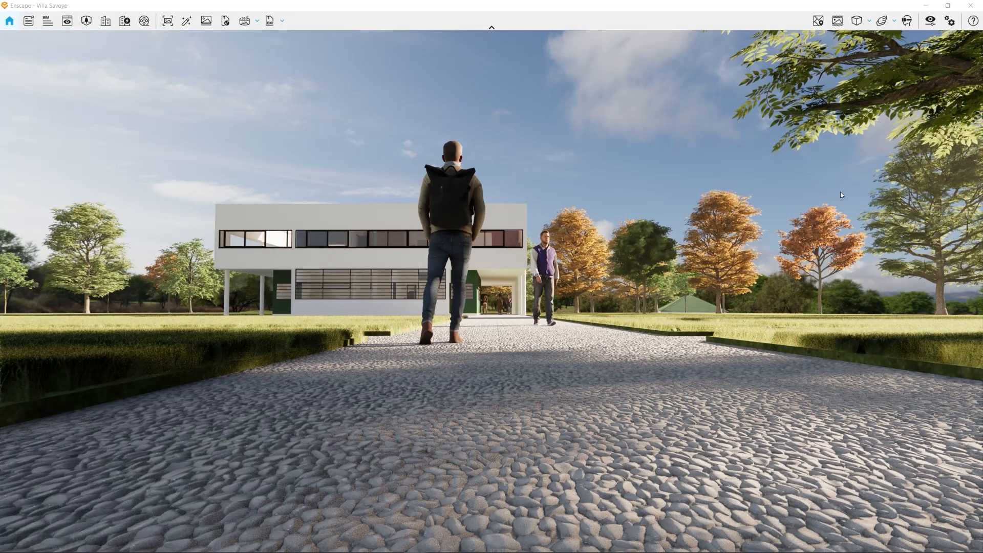
# Open the visual settings with the preset list shown and create a preset named Preset 1
pyautogui.click(930, 22)
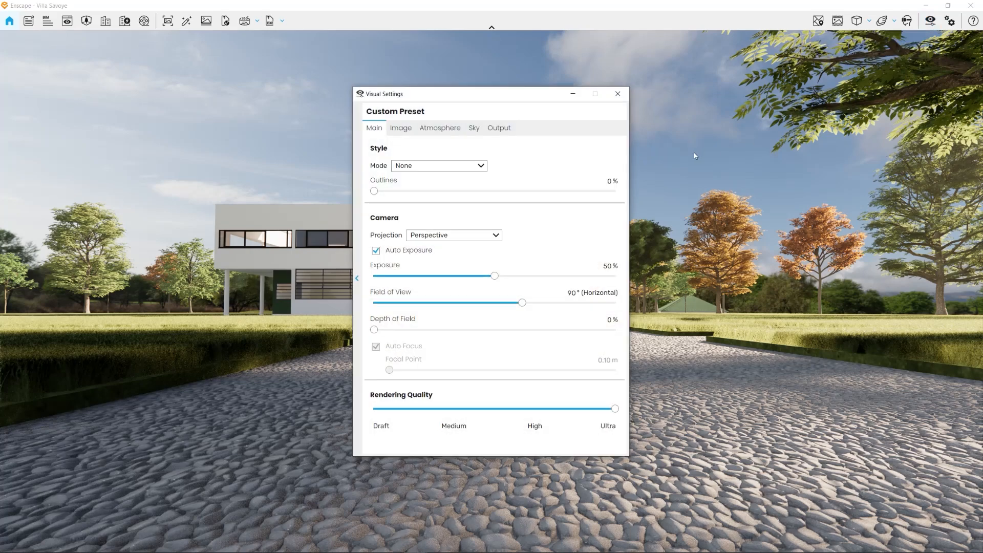
pyautogui.click(356, 282)
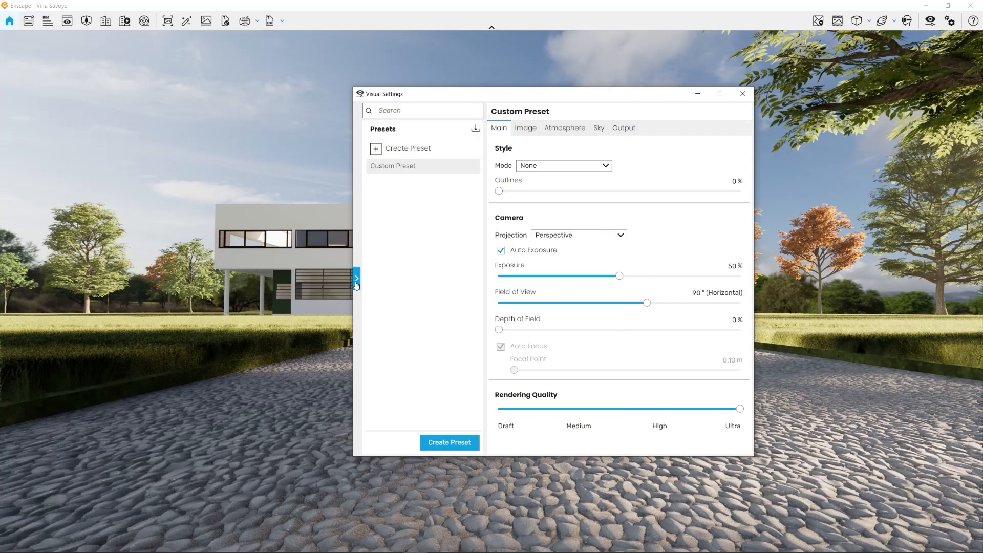
pyautogui.moveTo(539, 99); pyautogui.dragTo(443, 92)
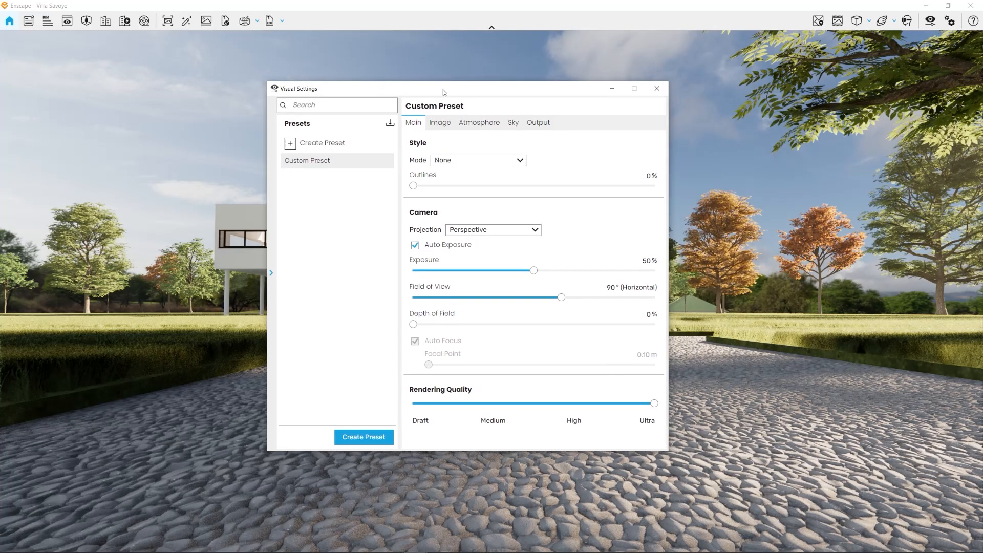
pyautogui.click(290, 144)
pyautogui.write('Preset 1')
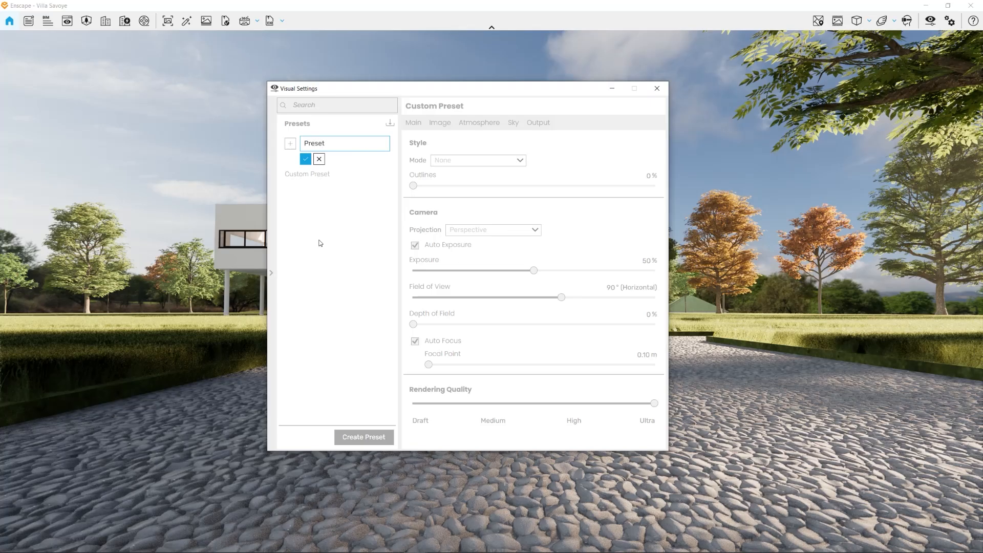
pyautogui.click(305, 159)
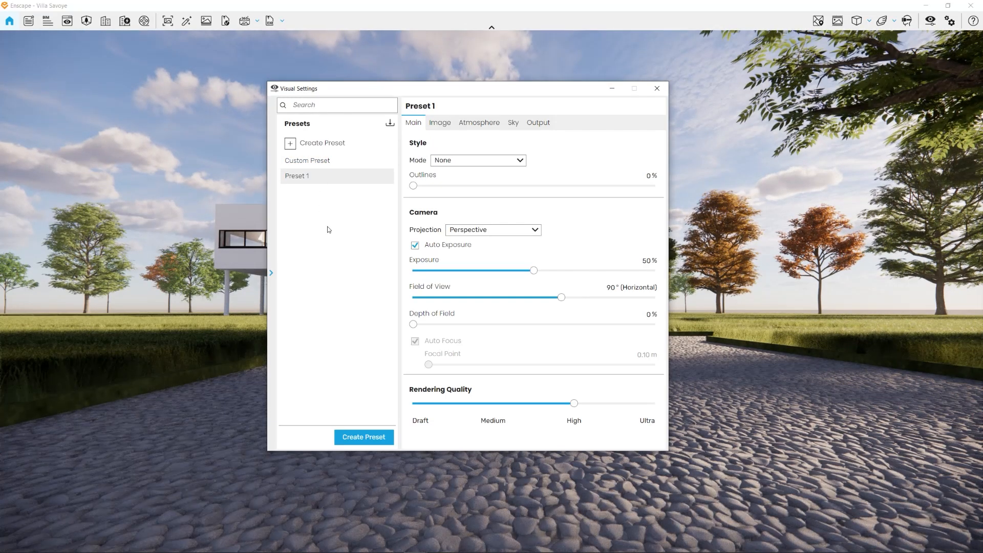
# Create a second visual preset named Preset 2
pyautogui.click(290, 144)
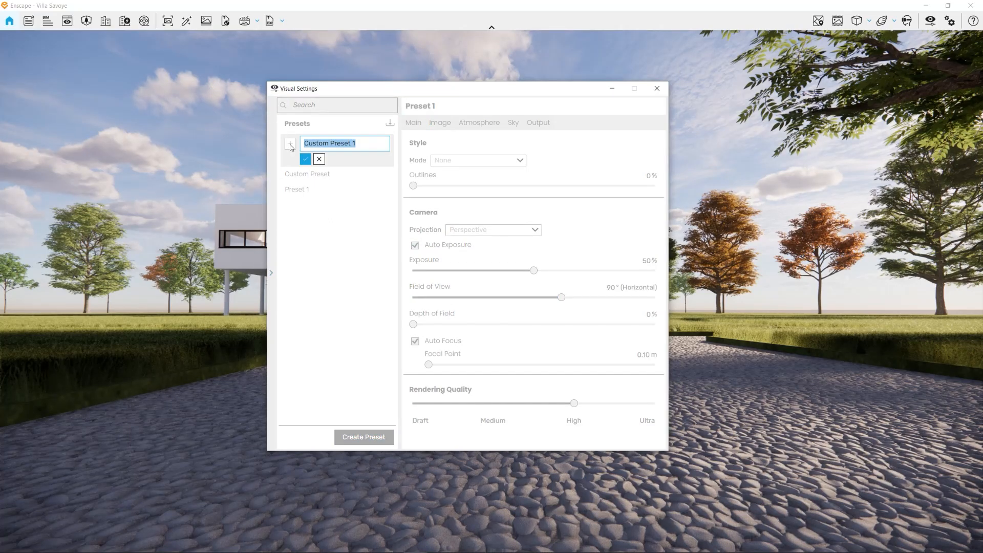
pyautogui.write('Preset 2')
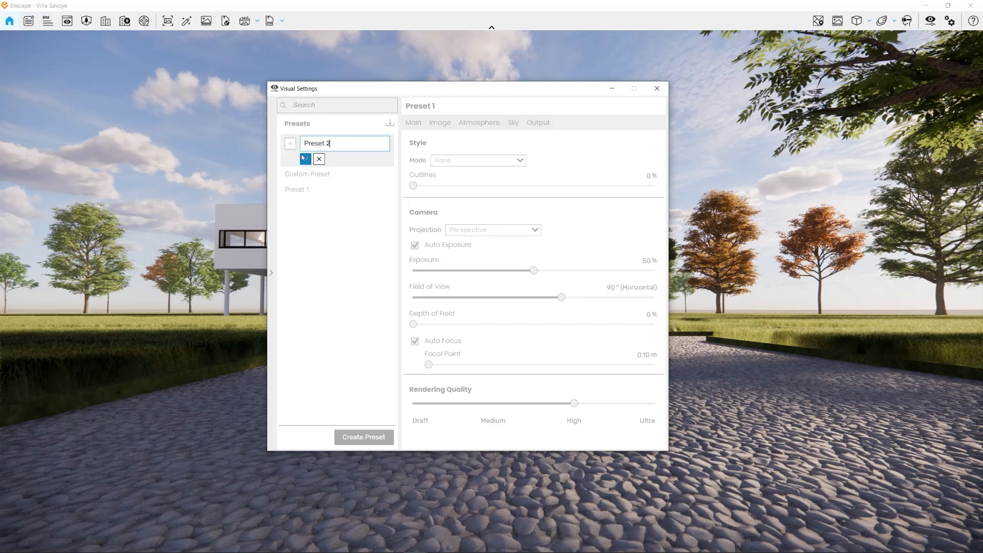
pyautogui.click(303, 159)
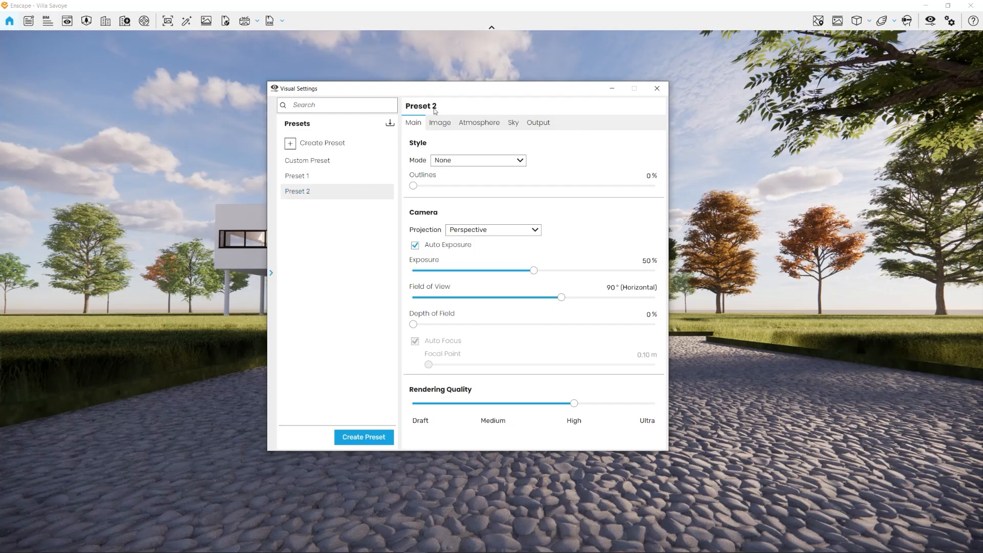
# Activate Custom Preset, move the settings window off the building, and set the preset's outlines to 68%
pyautogui.click(319, 176)
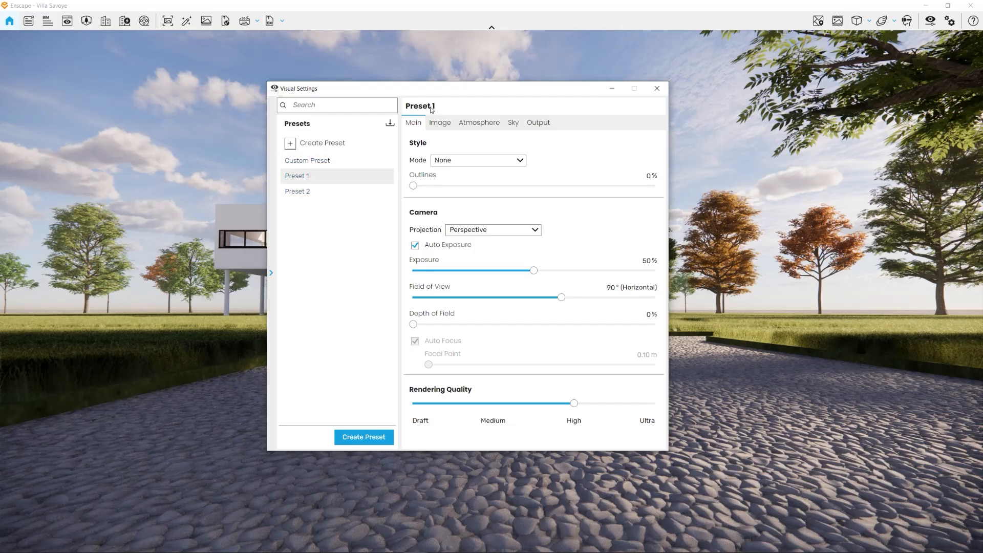
pyautogui.click(307, 160)
pyautogui.moveTo(399, 94); pyautogui.dragTo(693, 115)
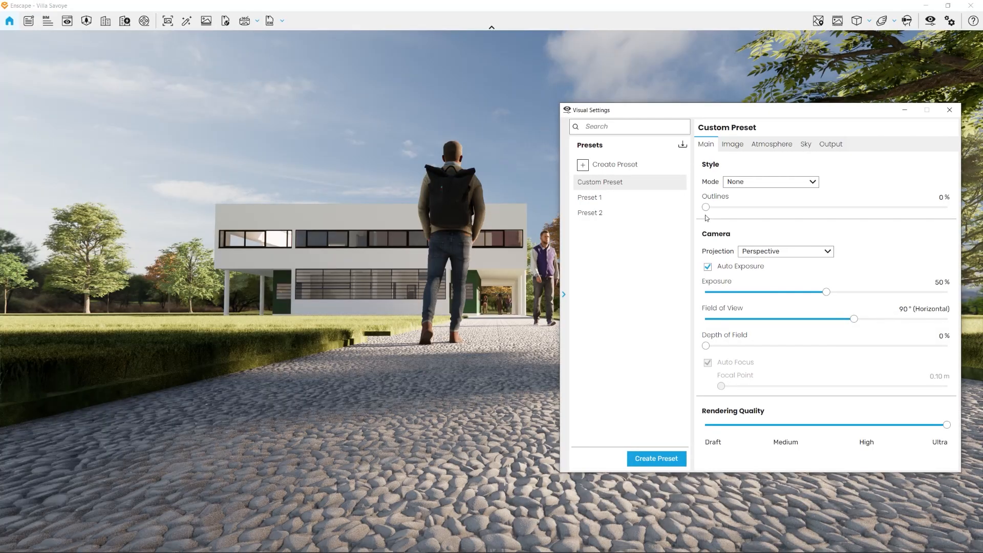
pyautogui.moveTo(705, 207); pyautogui.dragTo(869, 208)
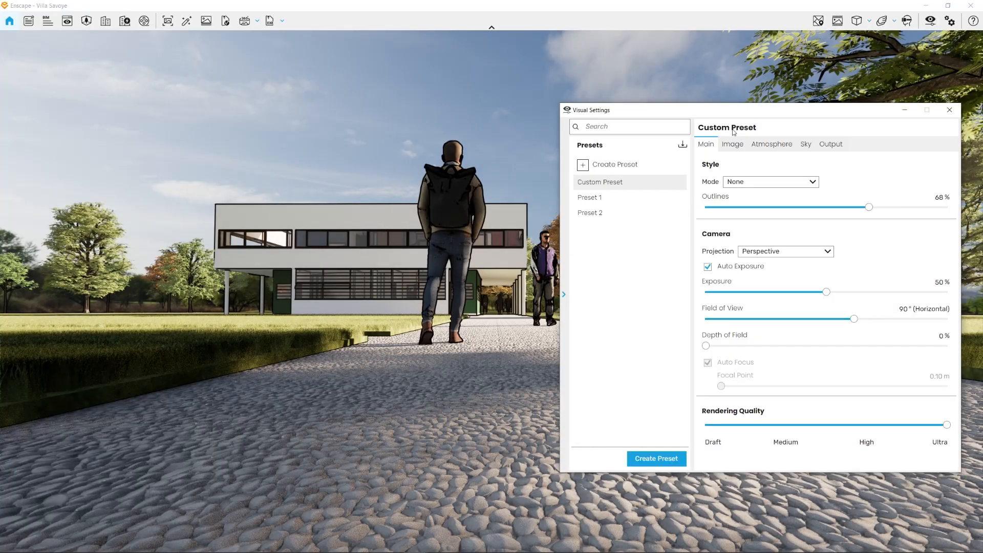
# Set the exposure of Preset 1 to 77%, and switch to Preset 2 to compare the rendering
pyautogui.click(621, 204)
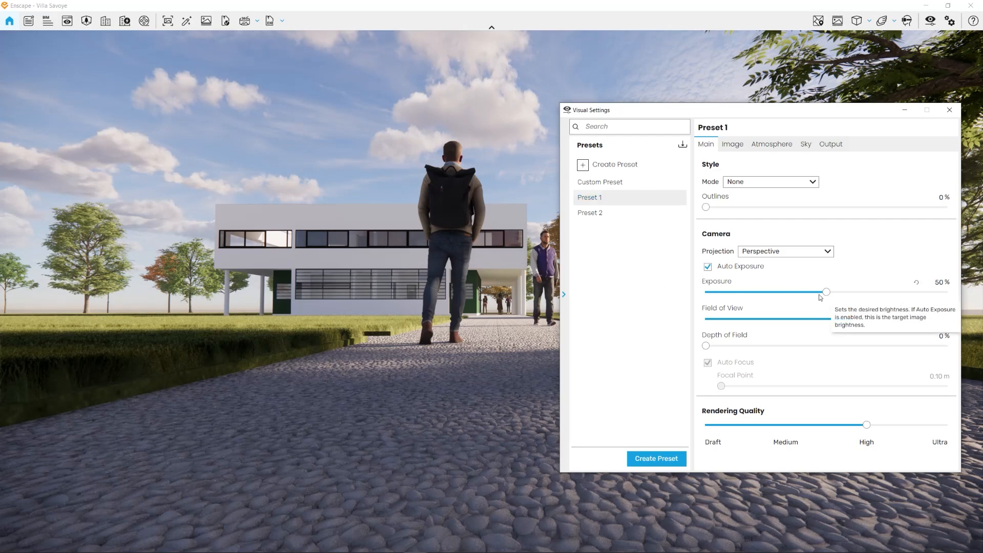
pyautogui.moveTo(826, 292); pyautogui.dragTo(891, 293)
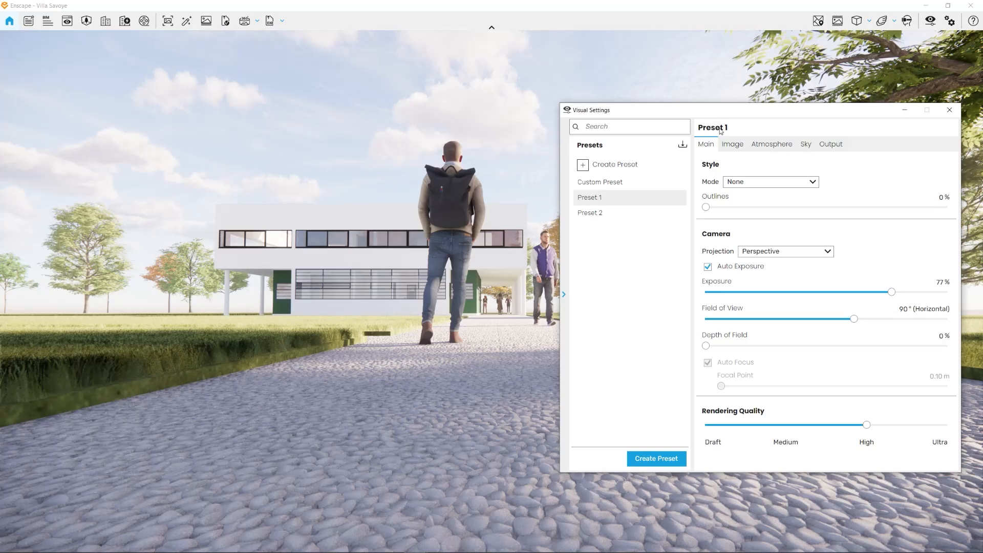
pyautogui.click(624, 214)
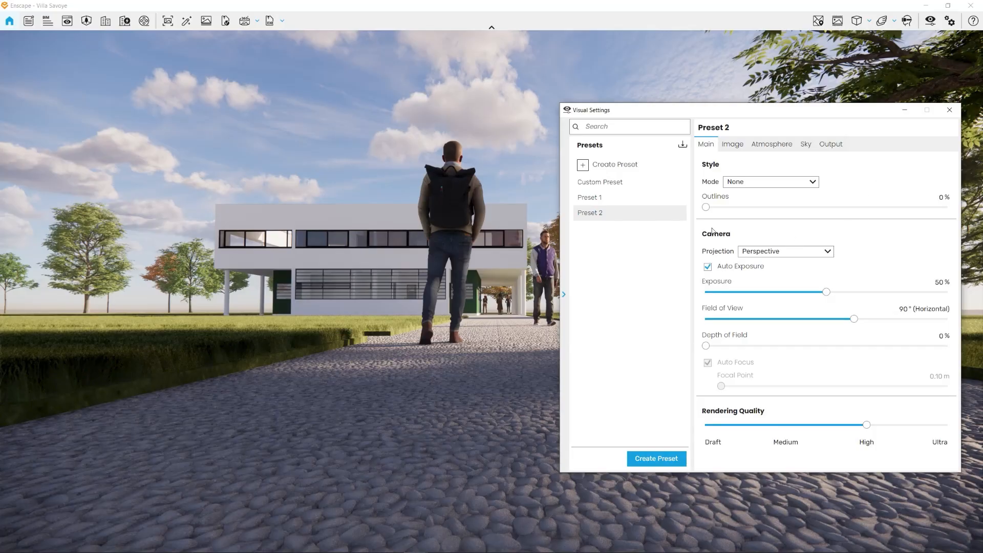
# Create three more visual presets named Preset 3, Preset 4 and Preset 5, and close the visual settings
pyautogui.click(583, 165)
pyautogui.write('Preset 3')
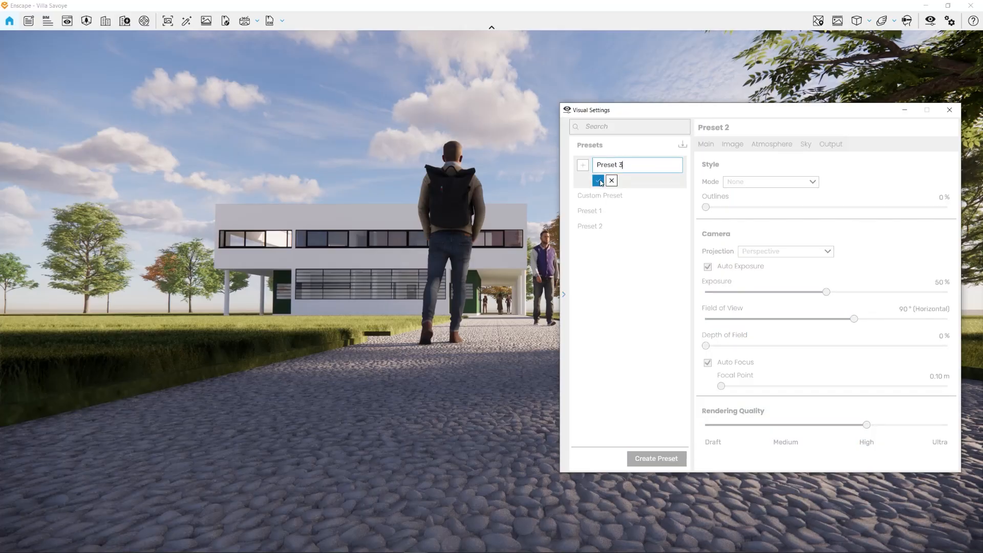
pyautogui.press('Return')
pyautogui.click(613, 165)
pyautogui.write('Preset 4')
pyautogui.press('Return')
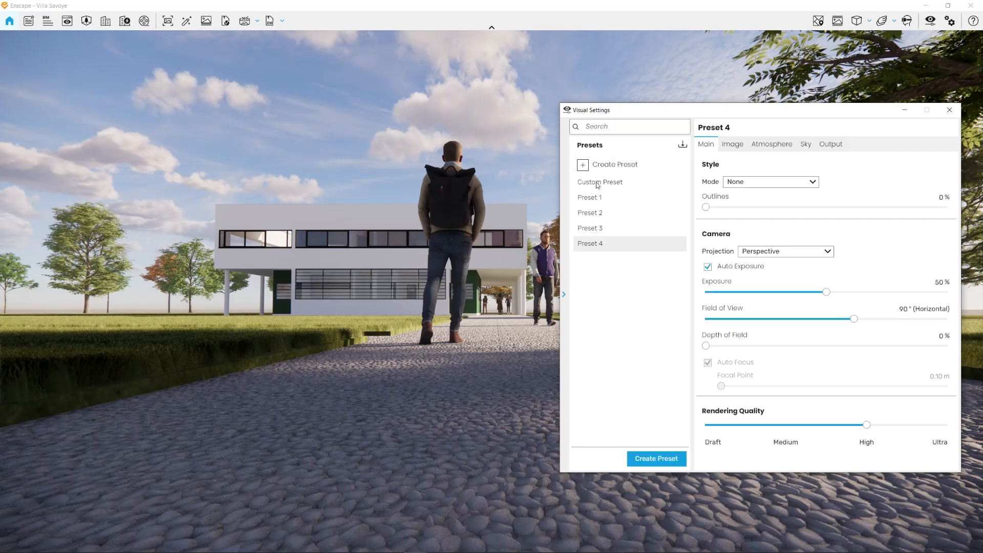
pyautogui.click(648, 164)
pyautogui.write('Preset 5')
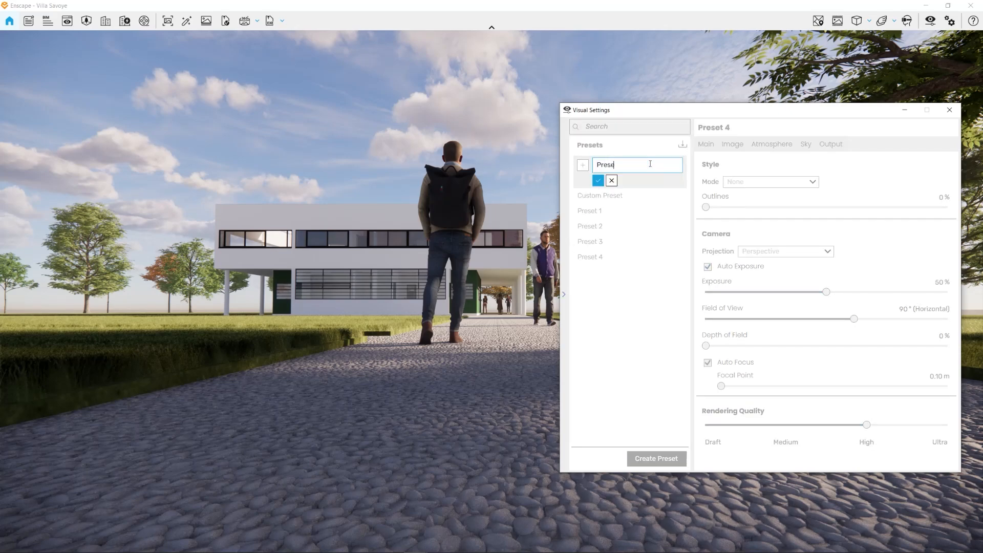
pyautogui.click(599, 181)
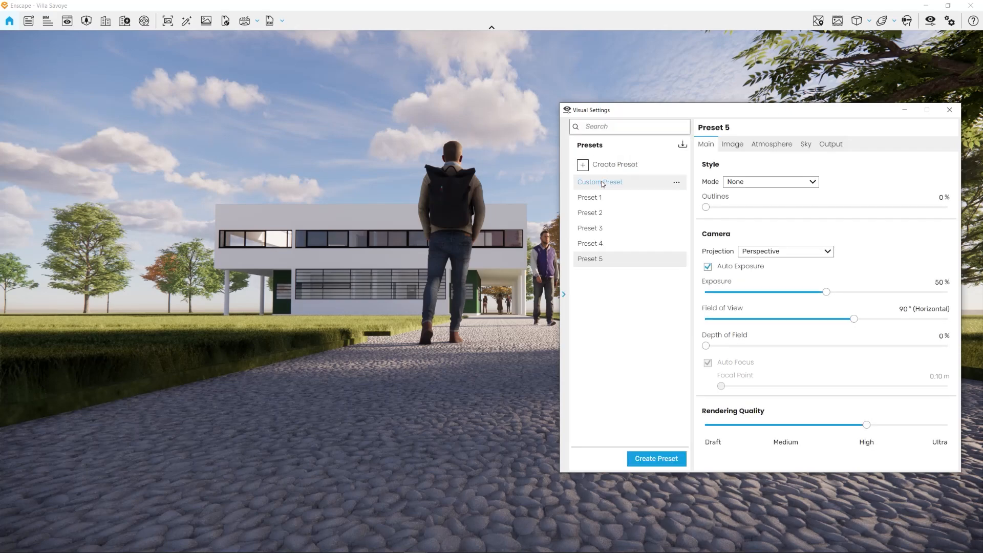
pyautogui.click(949, 110)
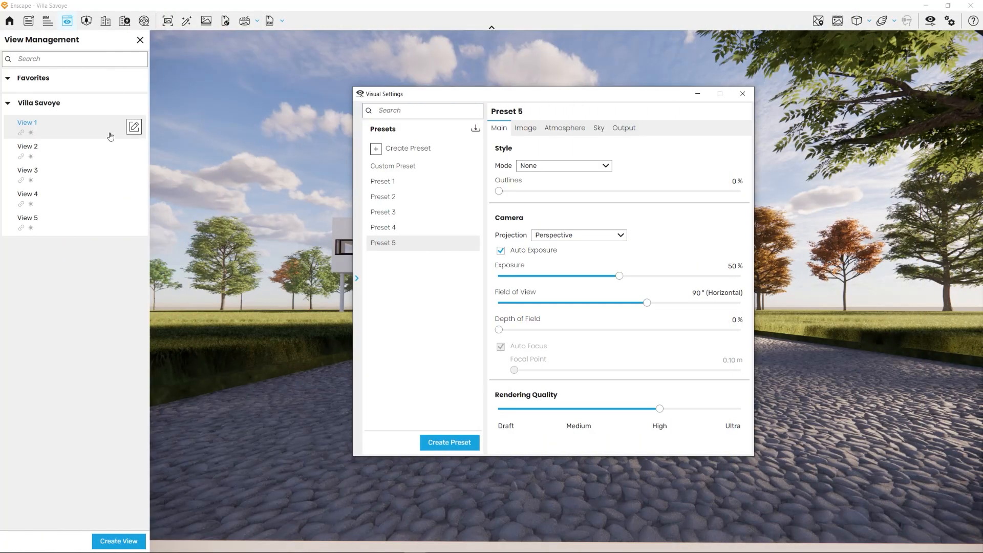
# Activate View 1, link it to the visual preset Preset 1, and save the view
pyautogui.click(54, 127)
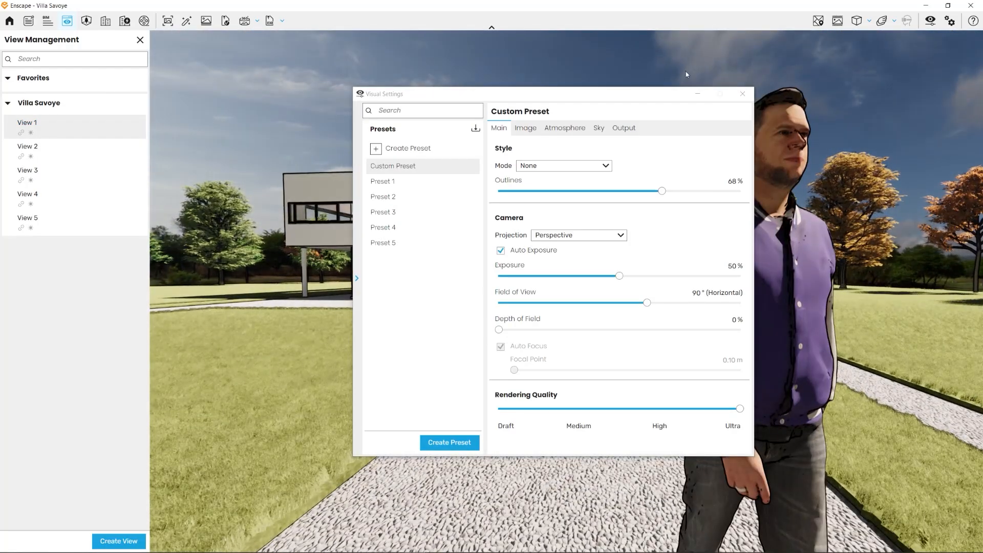
pyautogui.moveTo(533, 98); pyautogui.dragTo(430, 101)
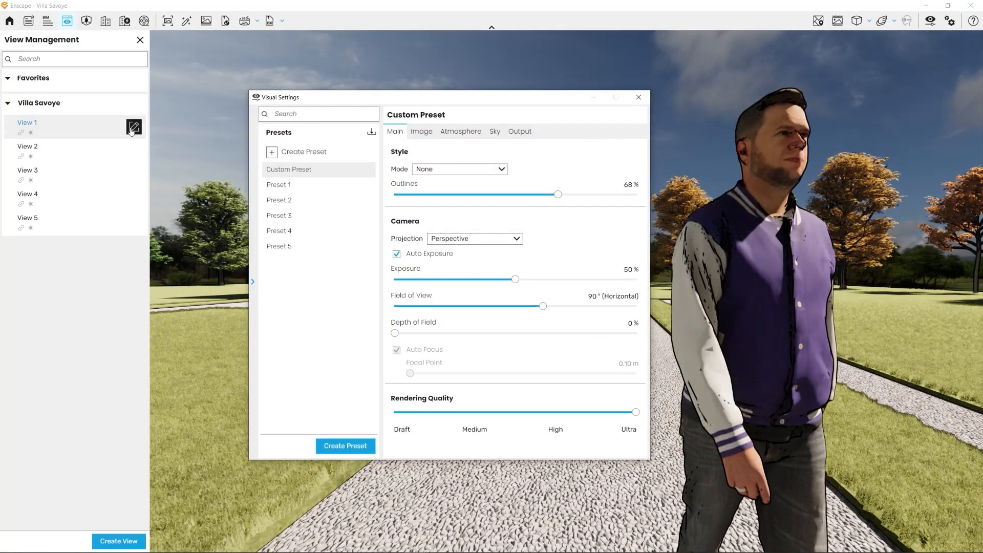
pyautogui.click(133, 128)
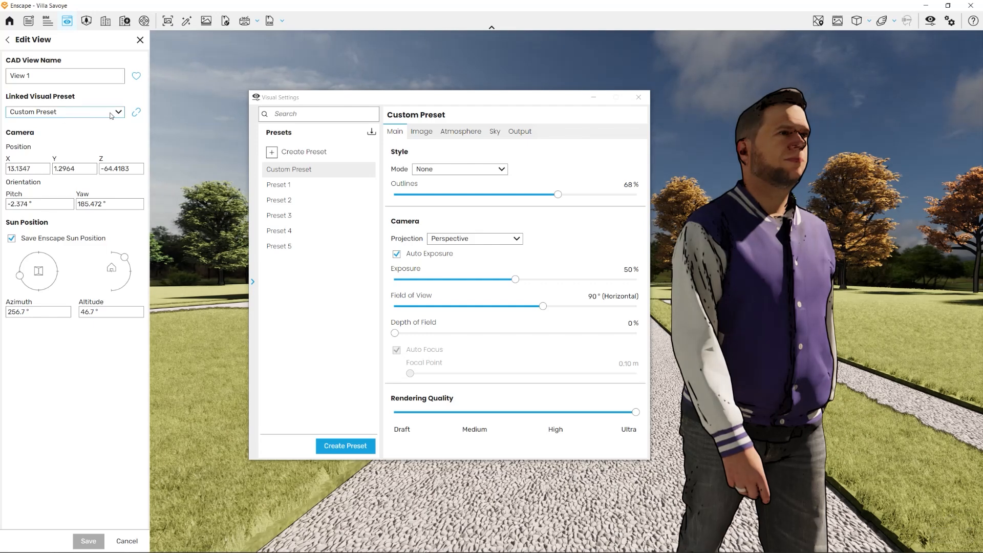
pyautogui.click(115, 114)
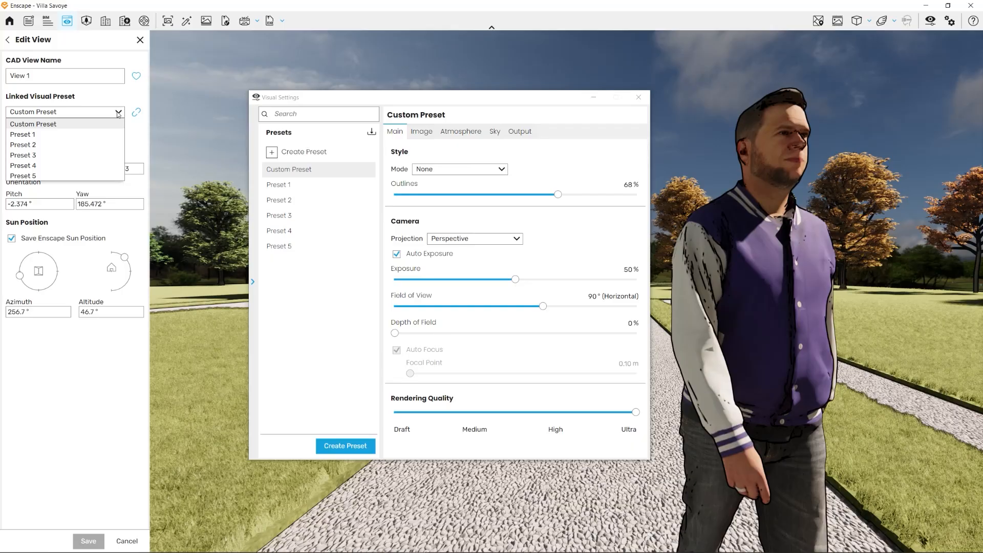
pyautogui.click(34, 136)
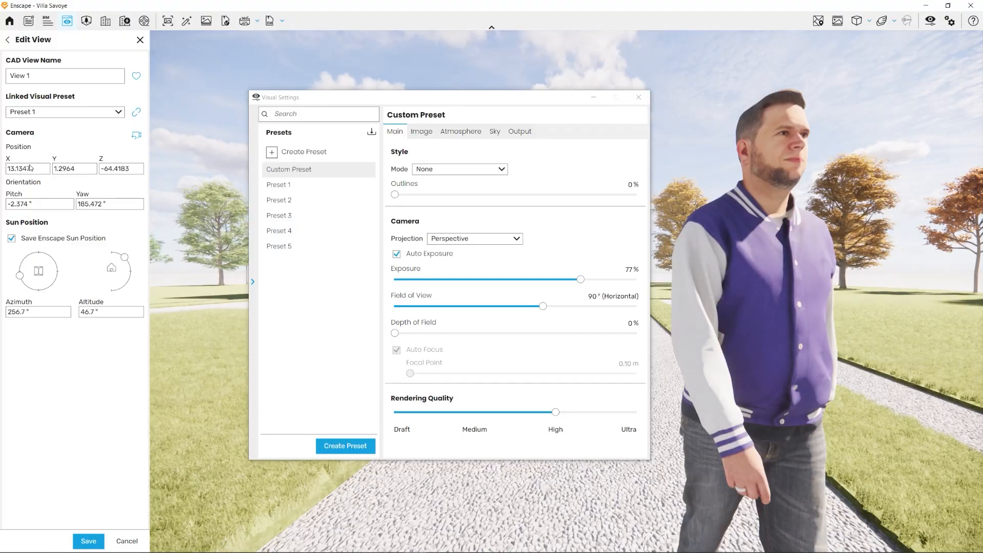
pyautogui.click(86, 540)
# Hide the preset list and move the visual settings window aside to uncover the villa
pyautogui.click(553, 259)
pyautogui.click(252, 282)
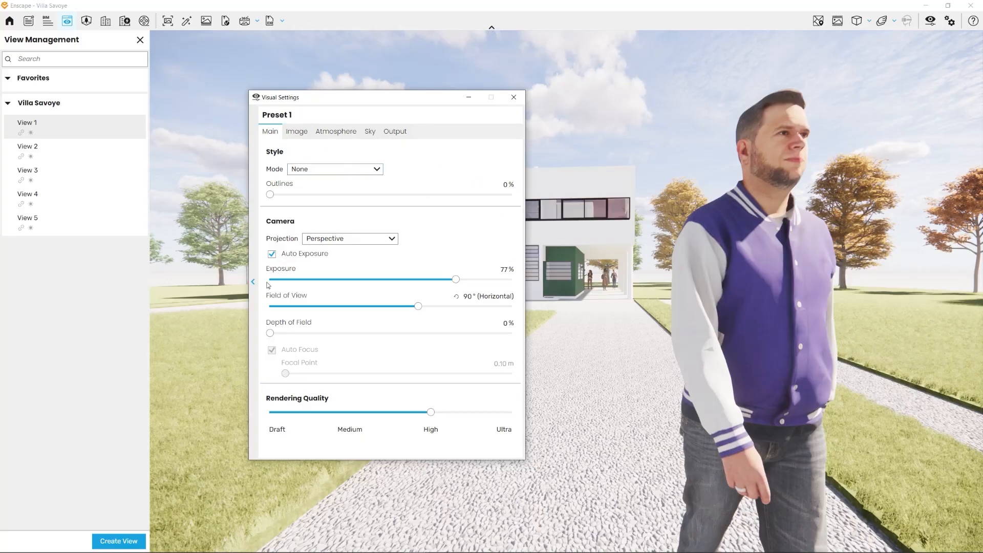
pyautogui.moveTo(402, 100); pyautogui.dragTo(821, 100)
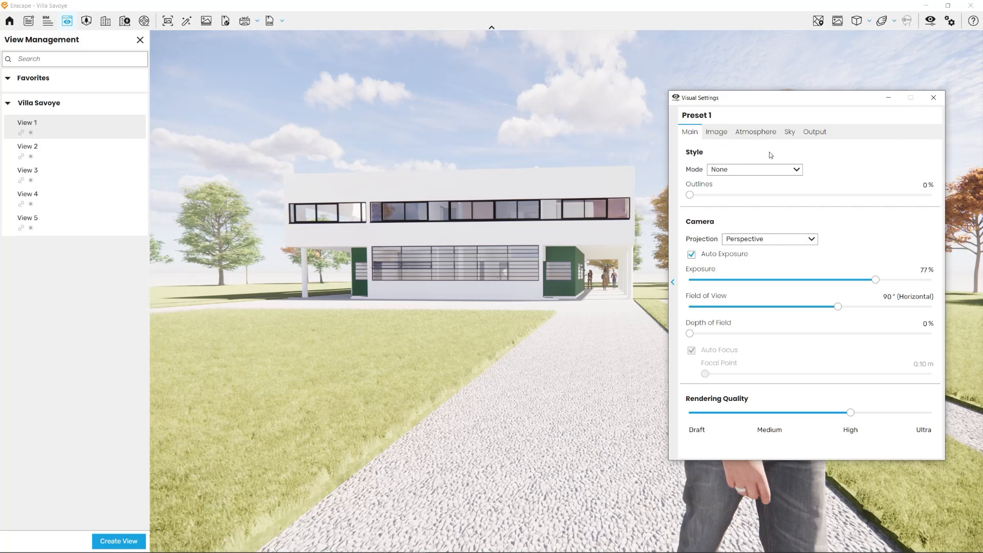
# Try the White style mode on Preset 1 around the villa, with outlines at 78% and 64%
pyautogui.click(798, 170)
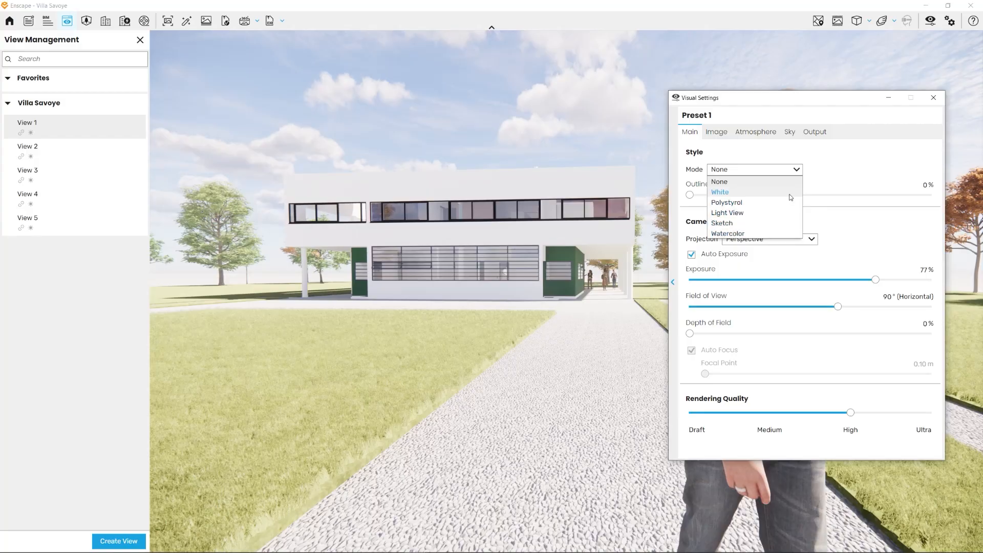
pyautogui.click(735, 194)
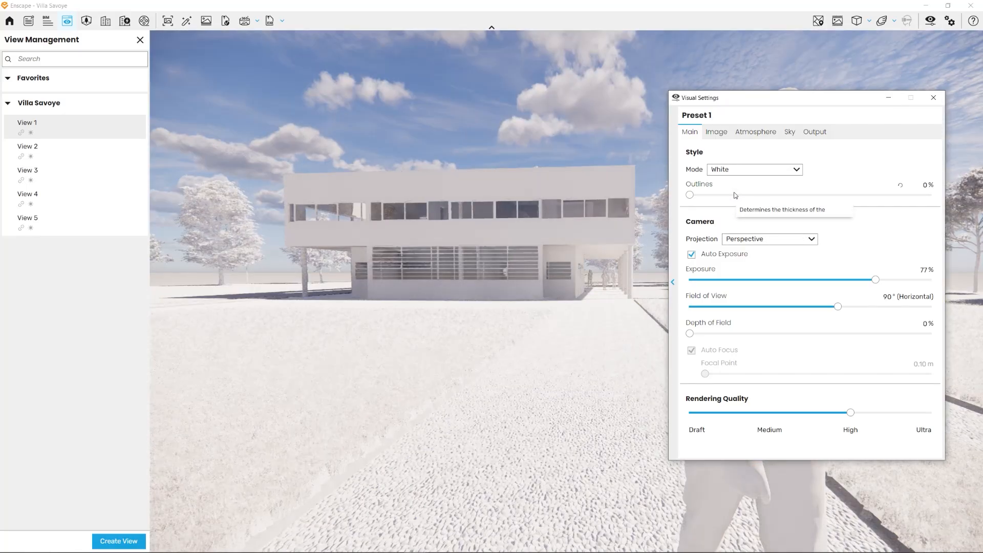
pyautogui.press('w')
pyautogui.moveTo(434, 228); pyautogui.dragTo(384, 169)
pyautogui.moveTo(384, 169); pyautogui.dragTo(376, 210, button='right')
pyautogui.moveTo(817, 106); pyautogui.dragTo(81, 92)
pyautogui.moveTo(174, 94); pyautogui.dragTo(161, 116)
pyautogui.scroll(-4, 542, 245)
pyautogui.moveTo(543, 246); pyautogui.dragTo(628, 307)
pyautogui.scroll(1, 627, 307)
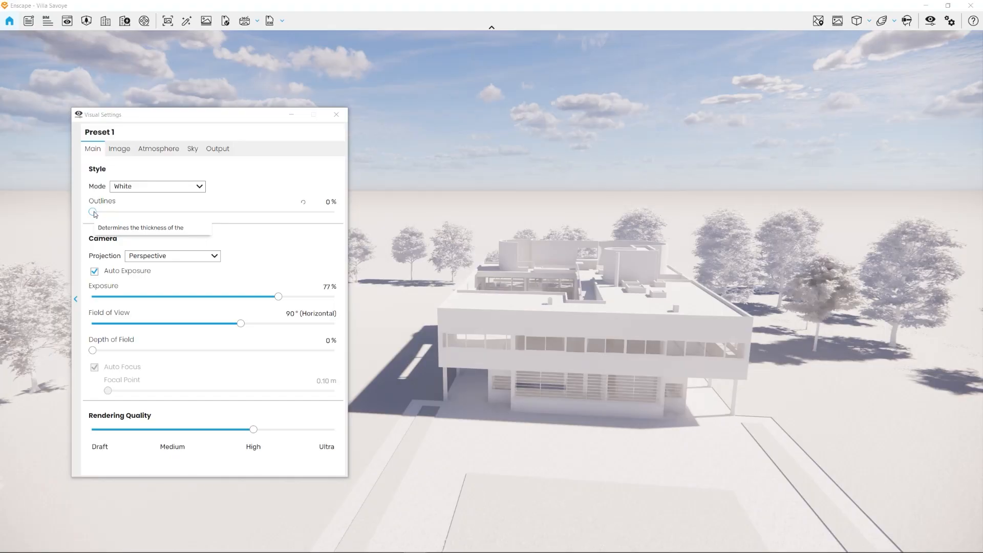
pyautogui.moveTo(94, 211); pyautogui.dragTo(280, 212)
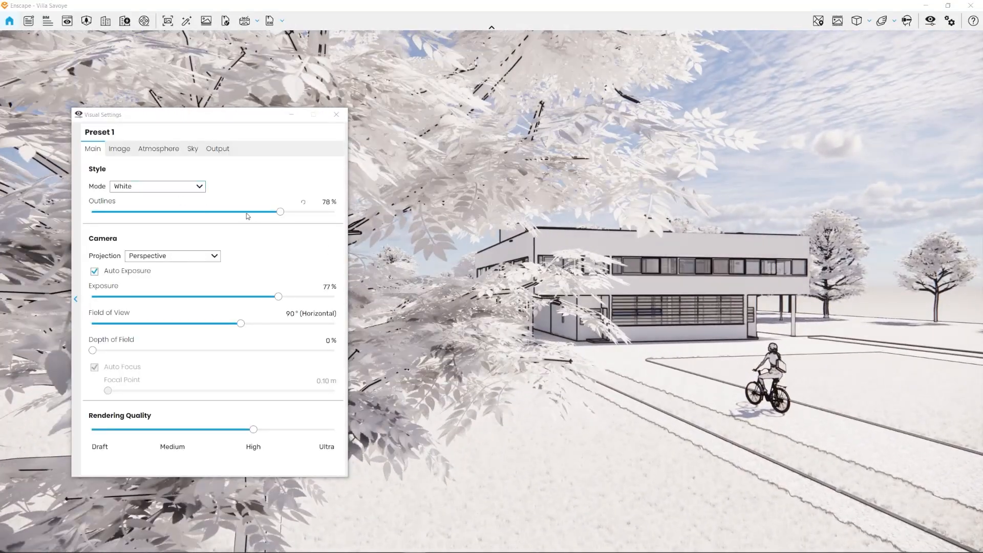
pyautogui.moveTo(279, 211); pyautogui.dragTo(245, 217)
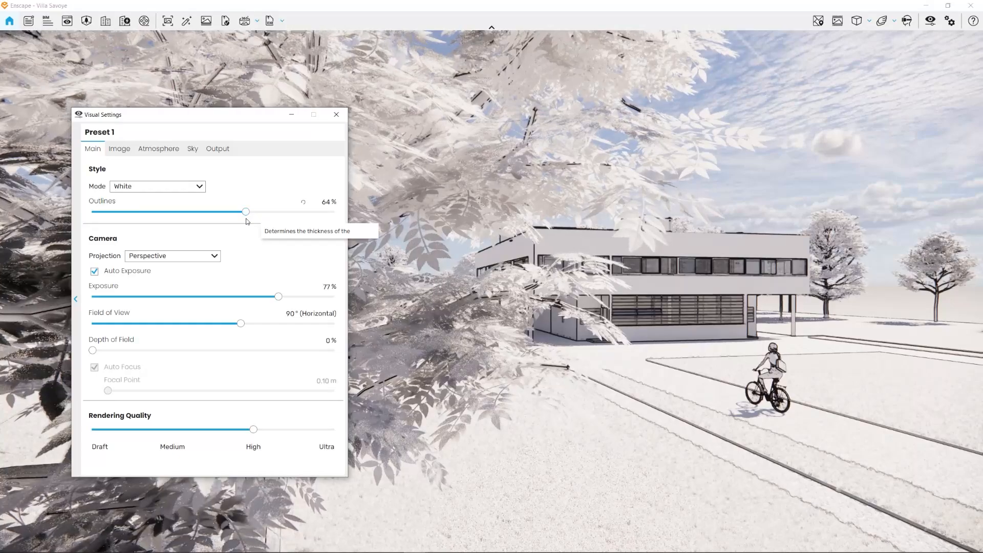
# Set the style mode of Preset 1 to None and its outlines to 13%
pyautogui.click(139, 185)
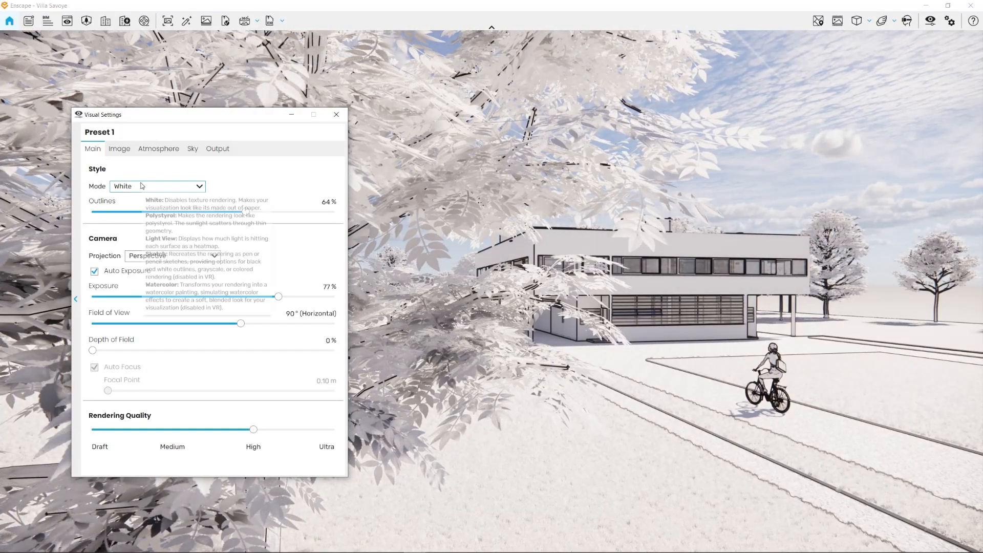
pyautogui.click(125, 193)
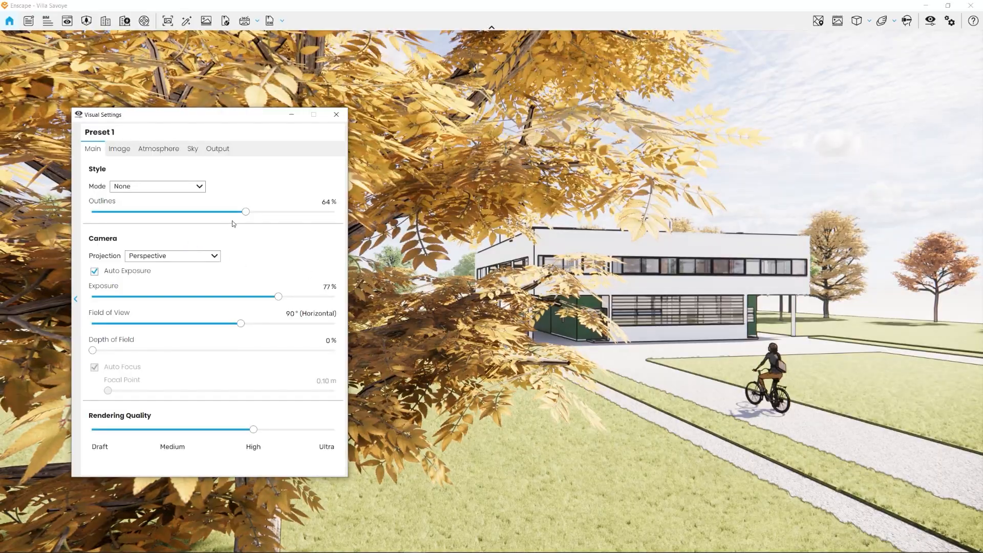
pyautogui.moveTo(247, 212); pyautogui.dragTo(123, 216)
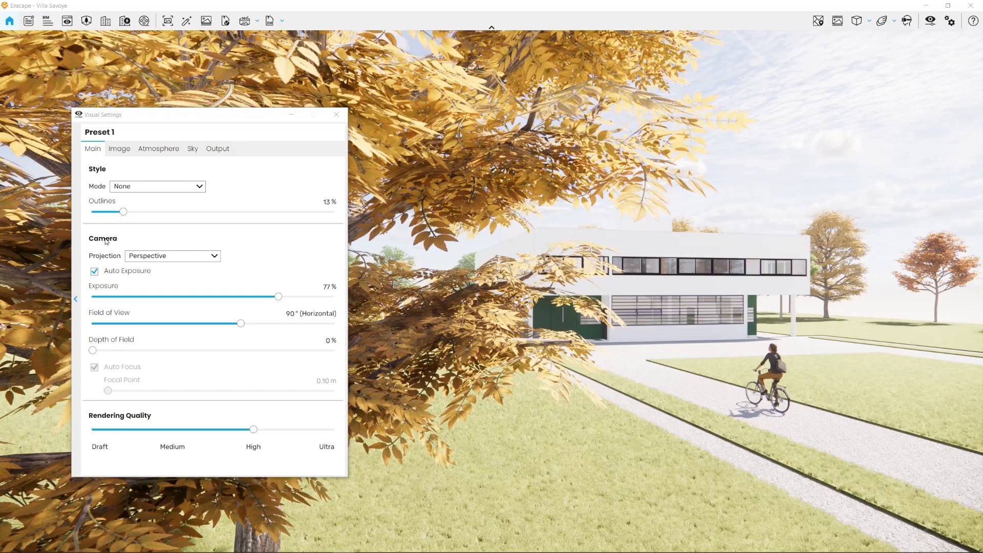
# Review the projection types available for the camera
pyautogui.click(215, 256)
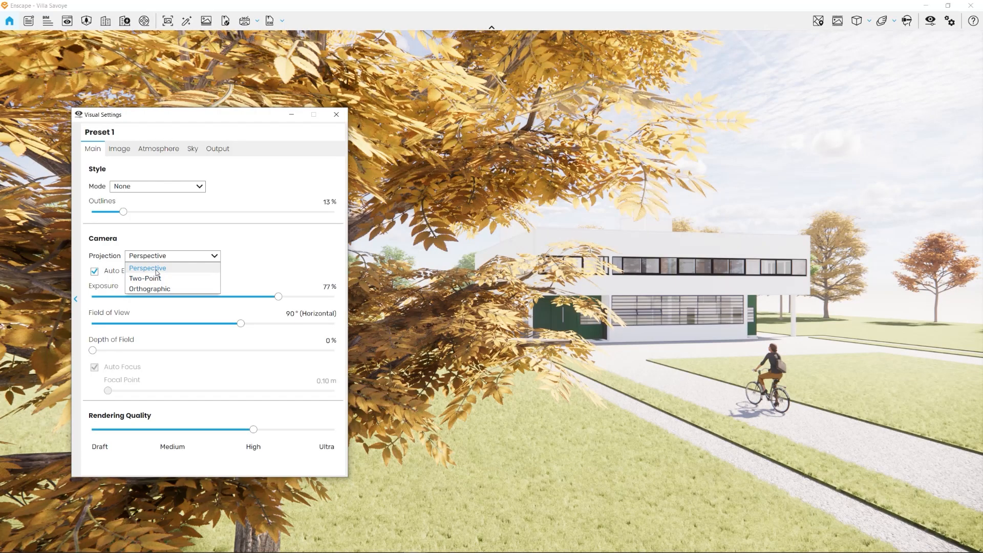
pyautogui.click(254, 262)
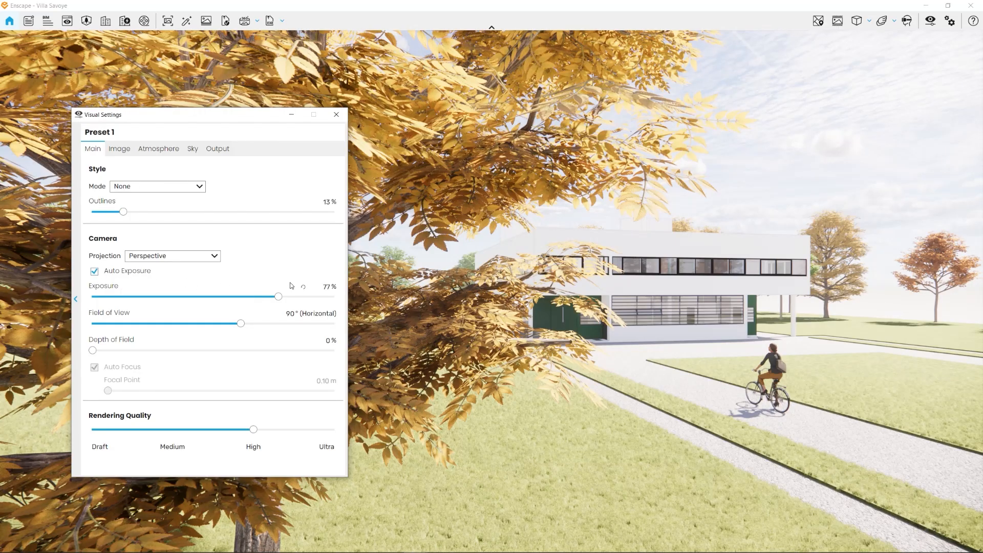
# Try an exposure of 65% inside the villa by the black door, with auto exposure on
pyautogui.moveTo(729, 327); pyautogui.dragTo(978, 356)
pyautogui.hotkey('shift', 'w')
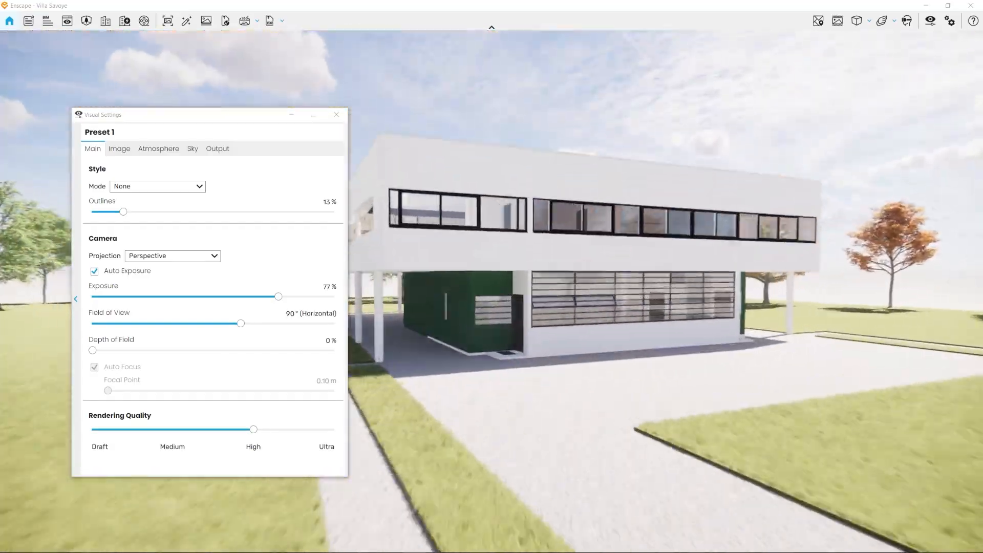
pyautogui.hotkey('shift', 'w')
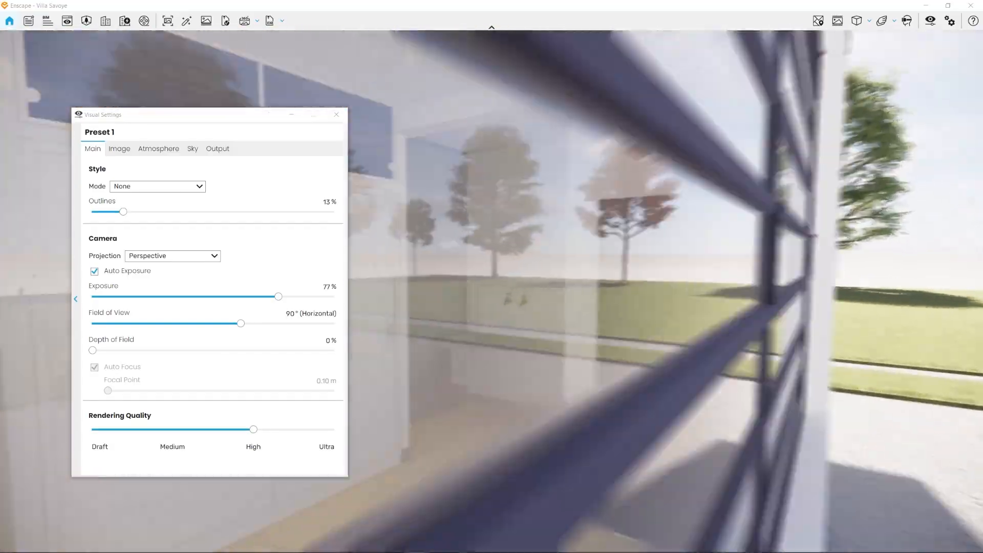
pyautogui.moveTo(614, 308); pyautogui.dragTo(819, 307)
pyautogui.moveTo(512, 307); pyautogui.dragTo(722, 308)
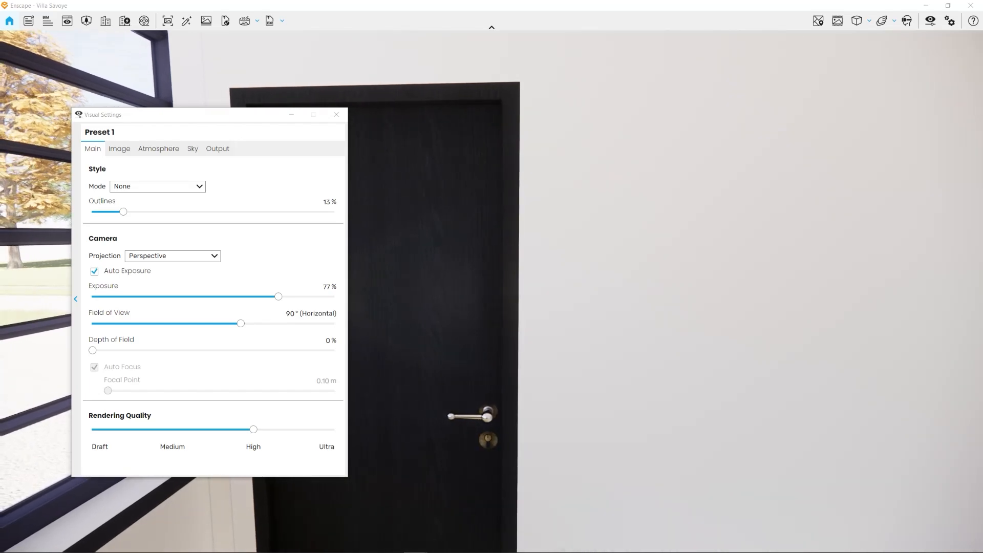
pyautogui.moveTo(279, 299); pyautogui.dragTo(250, 296)
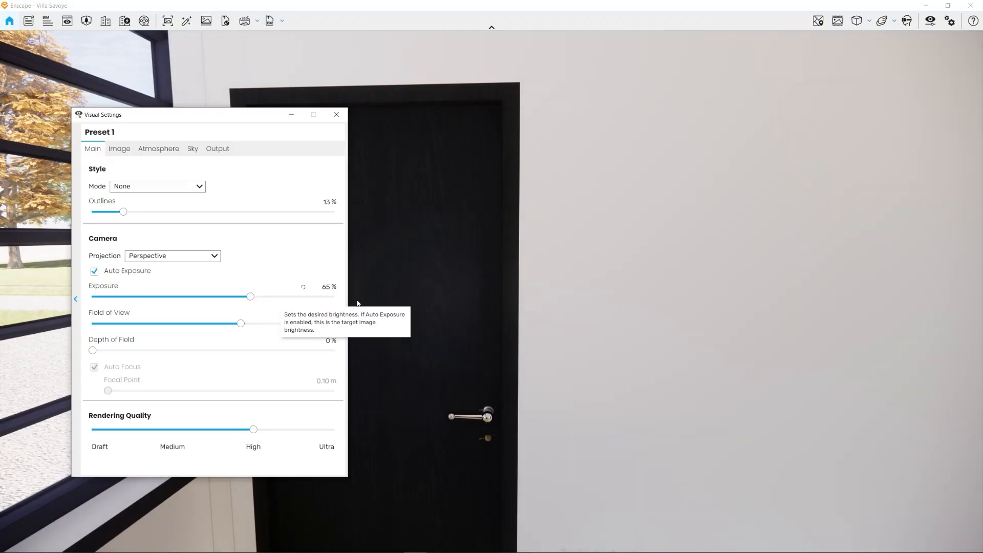
# Turn off auto exposure and set the exposure to 51% for the villa's interior
pyautogui.click(94, 272)
pyautogui.moveTo(251, 118); pyautogui.dragTo(830, 126)
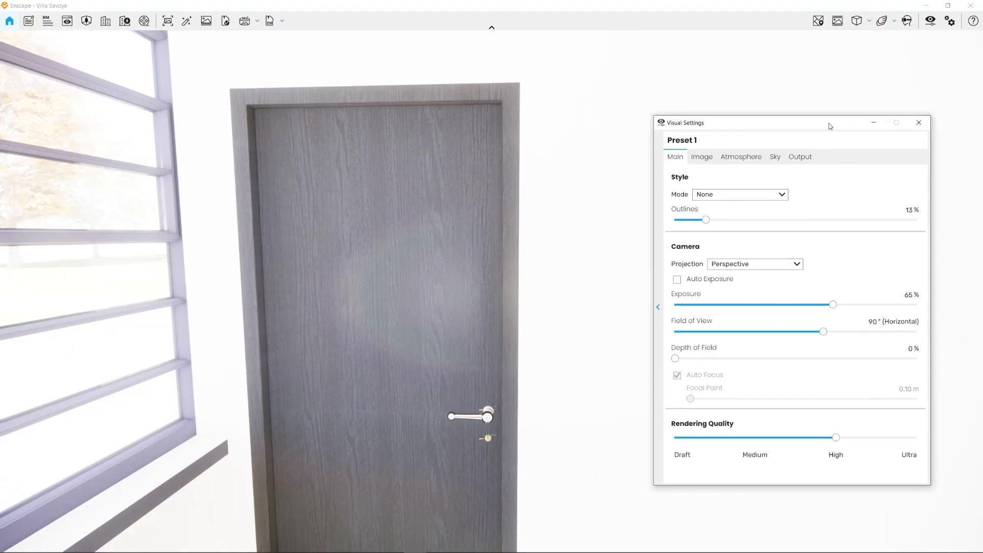
pyautogui.moveTo(551, 251); pyautogui.dragTo(627, 251)
pyautogui.press('w')
pyautogui.moveTo(251, 242); pyautogui.dragTo(387, 241)
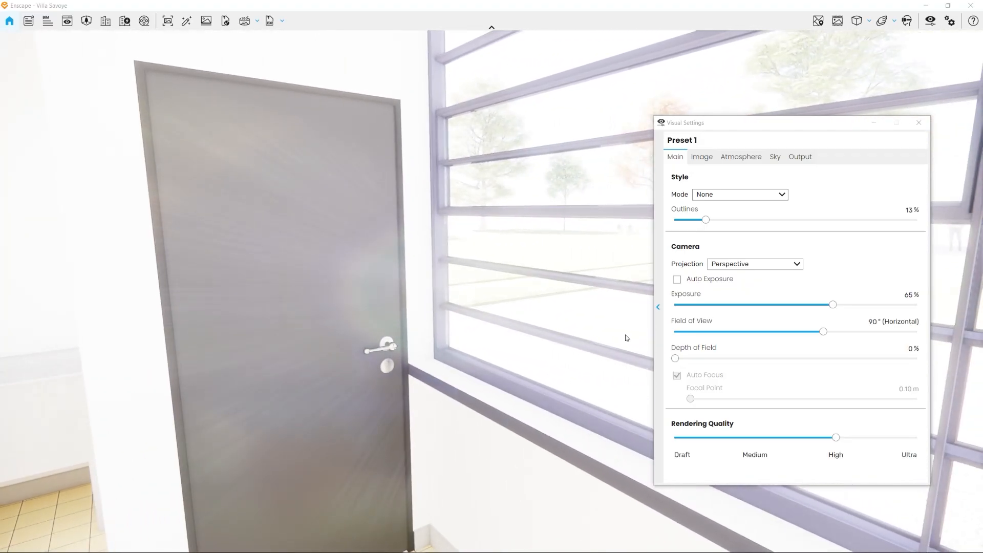
pyautogui.moveTo(833, 306); pyautogui.dragTo(799, 307)
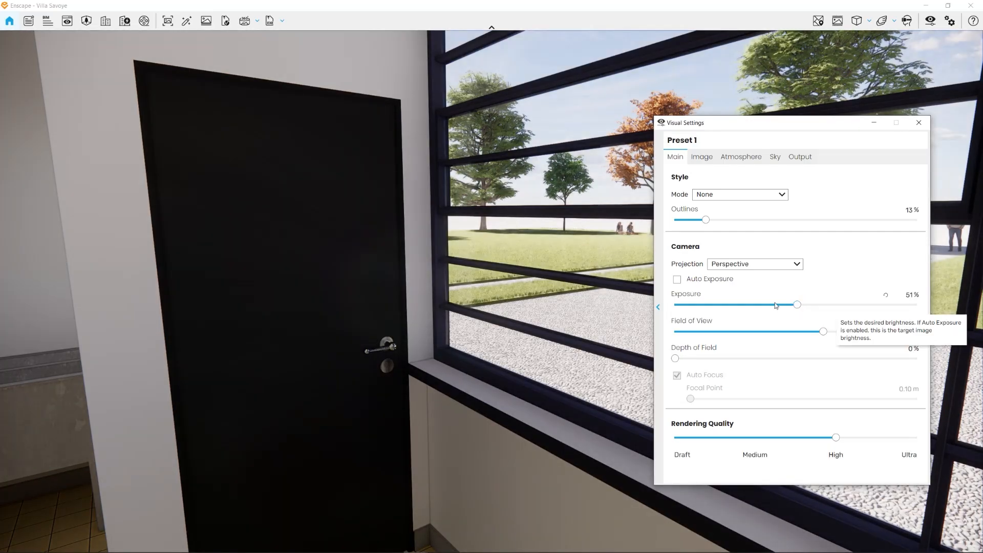
# Reduce the exposure to 28% and on to 24% for the villa's exterior
pyautogui.moveTo(558, 302); pyautogui.dragTo(614, 295)
pyautogui.moveTo(394, 327); pyautogui.dragTo(512, 266)
pyautogui.press('w')
pyautogui.press('w')
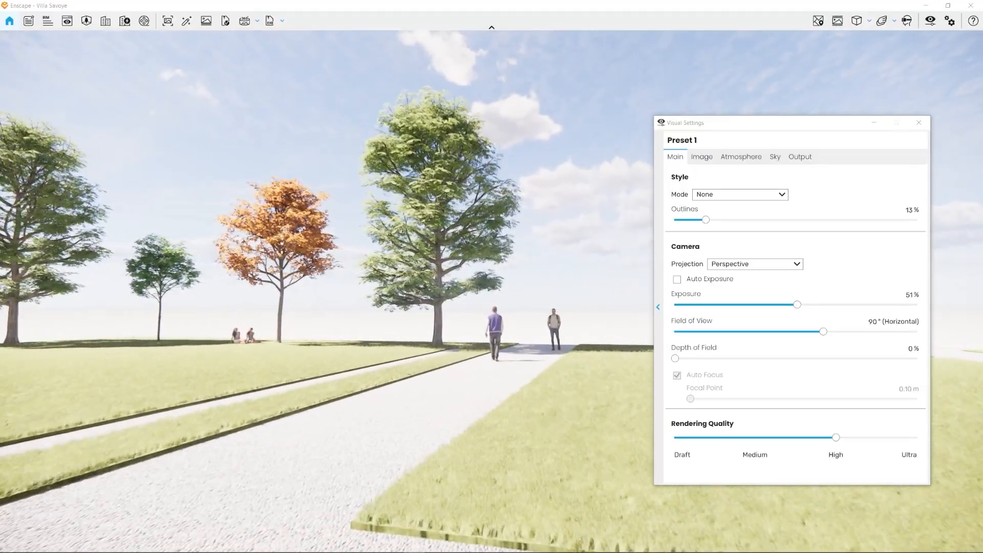
pyautogui.moveTo(797, 305); pyautogui.dragTo(743, 311)
pyautogui.moveTo(522, 391); pyautogui.dragTo(148, 375)
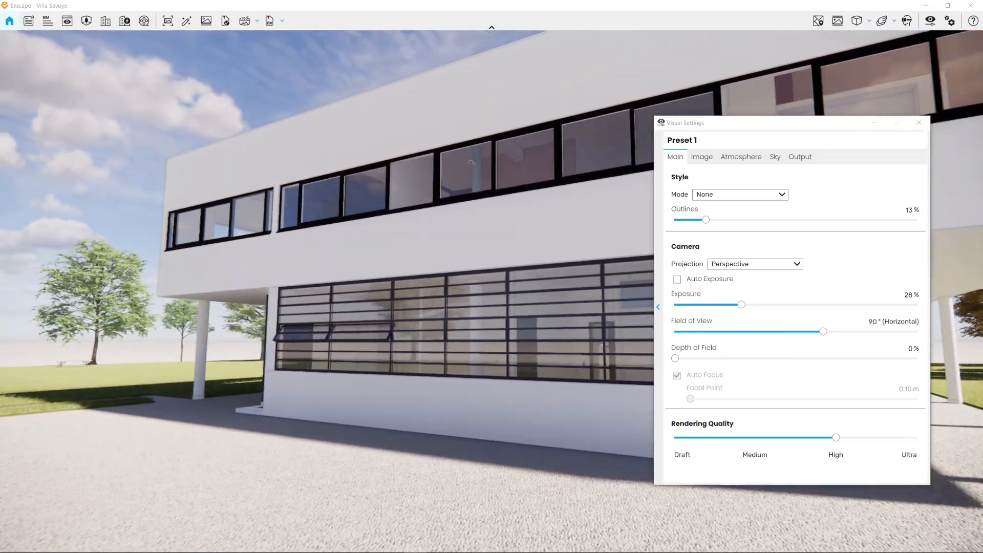
pyautogui.click(733, 305)
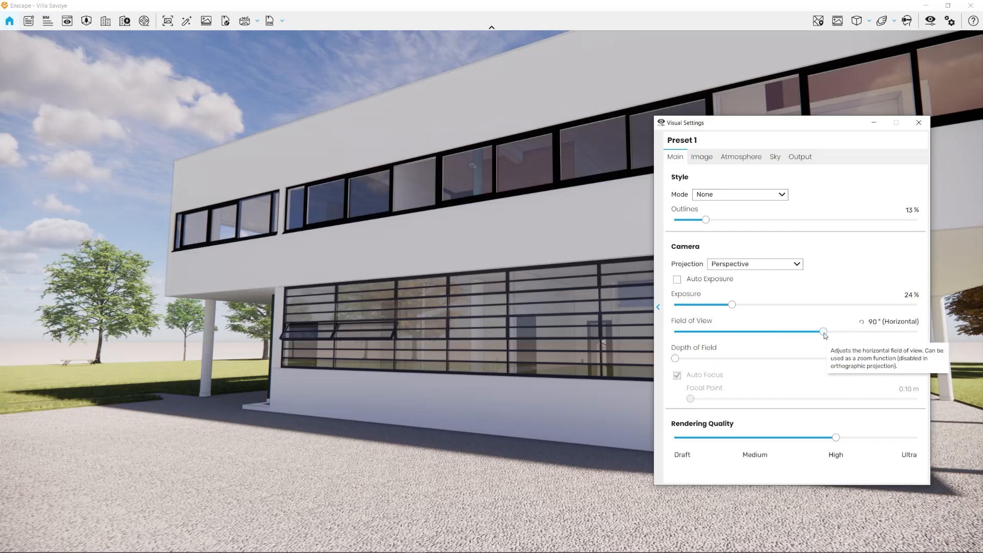
# Try horizontal fields of view of 129° and 27° on the villa
pyautogui.moveTo(823, 332); pyautogui.dragTo(786, 333)
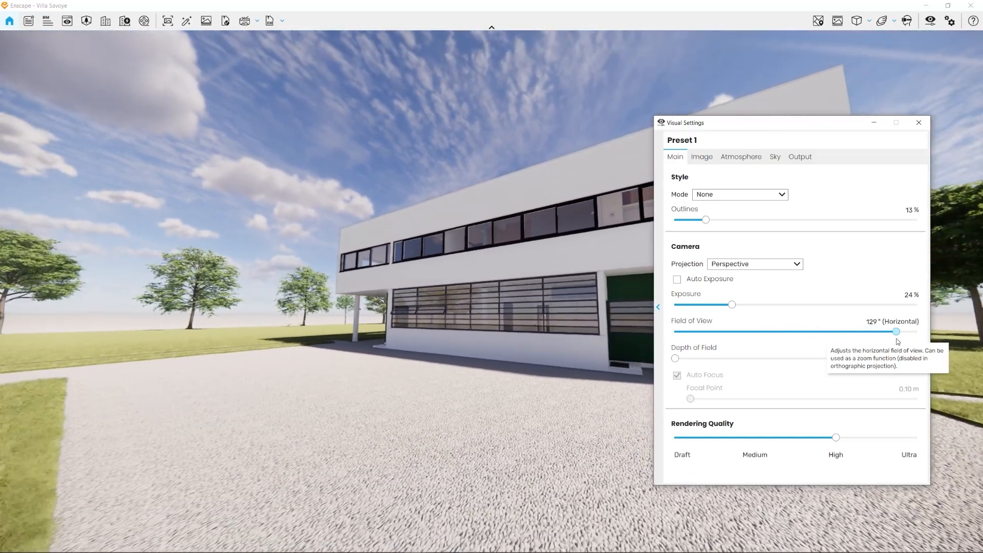
pyautogui.moveTo(896, 340); pyautogui.dragTo(707, 333)
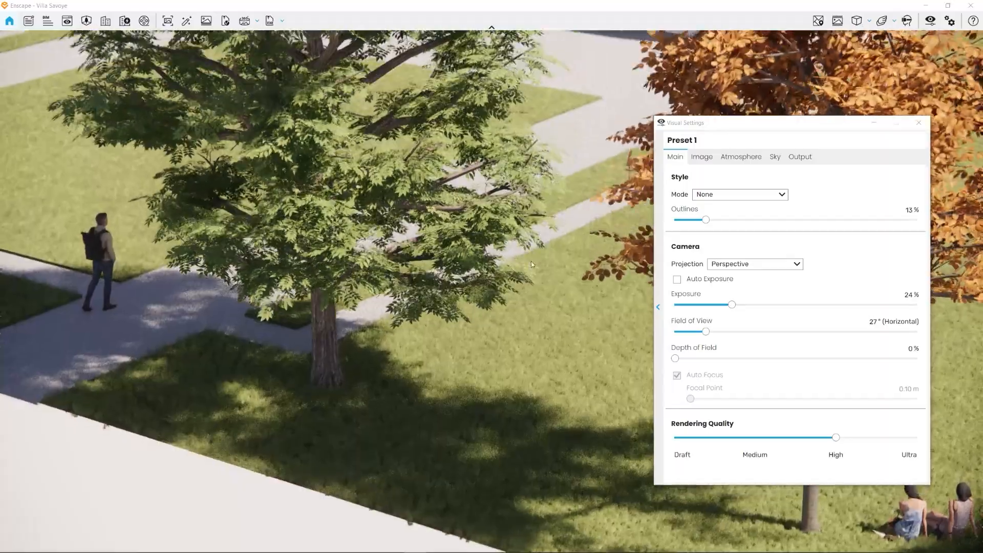
pyautogui.moveTo(531, 264); pyautogui.dragTo(463, 297, button='right')
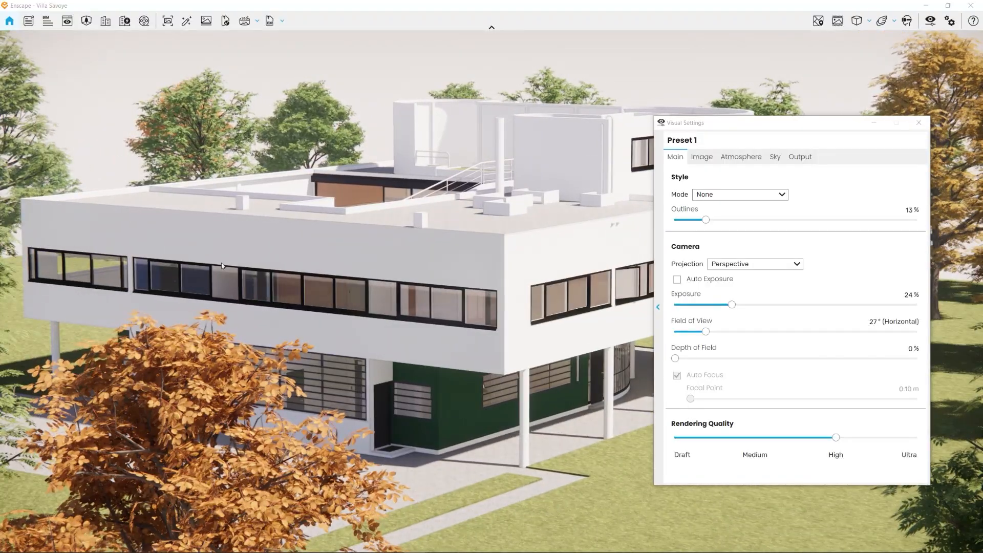
# Try a 140° horizontal field of view close to the villa's corner
pyautogui.moveTo(705, 332); pyautogui.dragTo(956, 327)
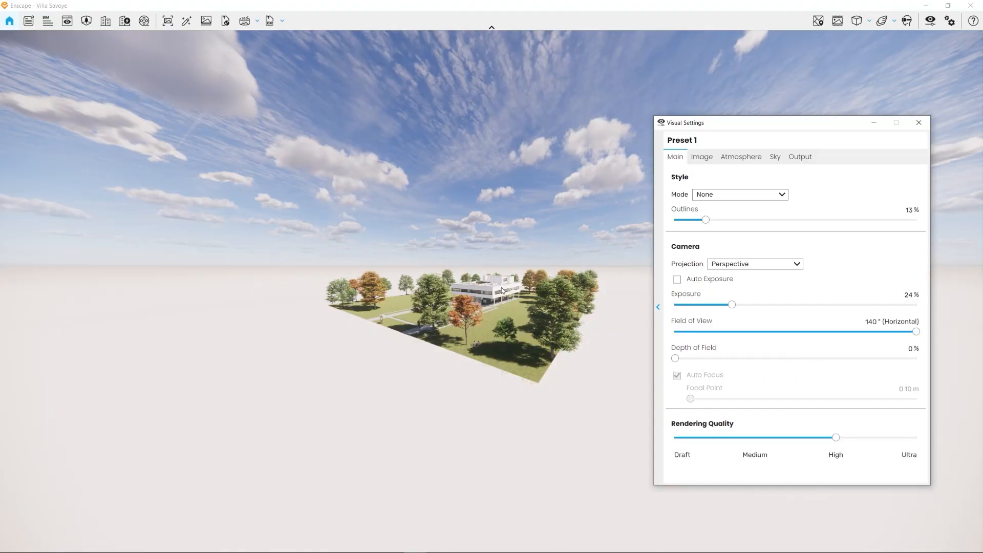
pyautogui.scroll(5, 496, 290)
pyautogui.scroll(5, 495, 290)
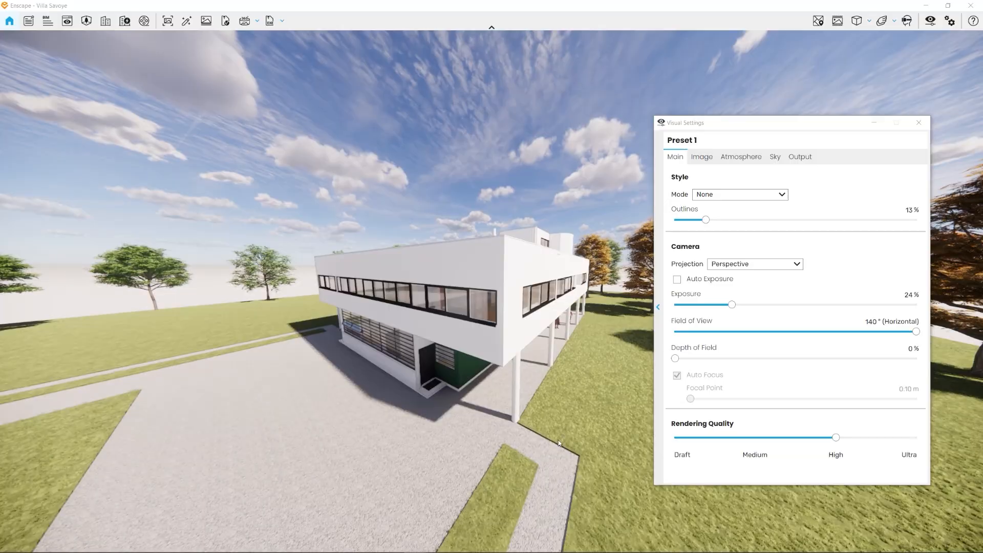
pyautogui.moveTo(550, 442); pyautogui.dragTo(562, 352, button='right')
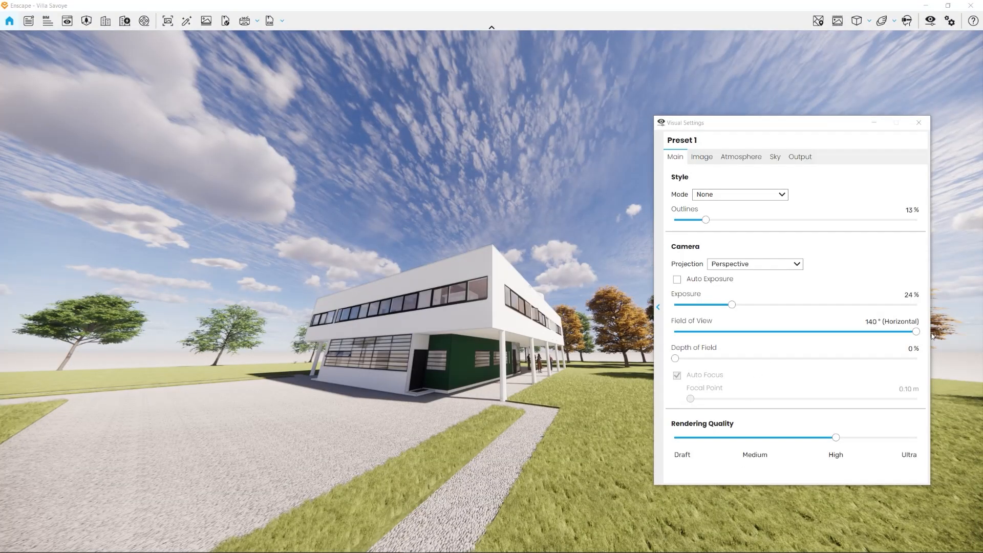
# Narrow the field of view to 82°, and reset it to the default 90° horizontal
pyautogui.moveTo(916, 331); pyautogui.dragTo(809, 332)
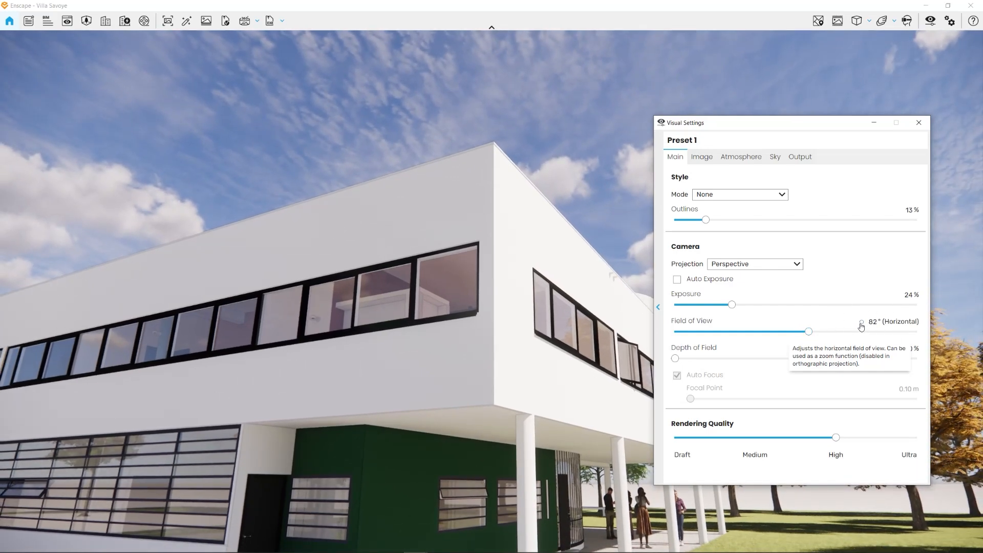
pyautogui.click(863, 327)
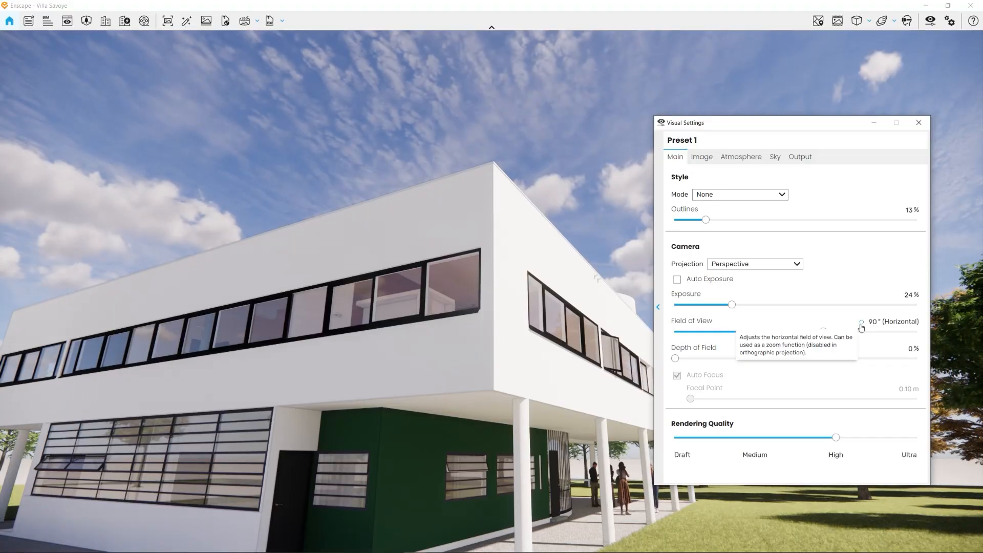
pyautogui.moveTo(551, 319); pyautogui.dragTo(522, 435)
pyautogui.press('s')
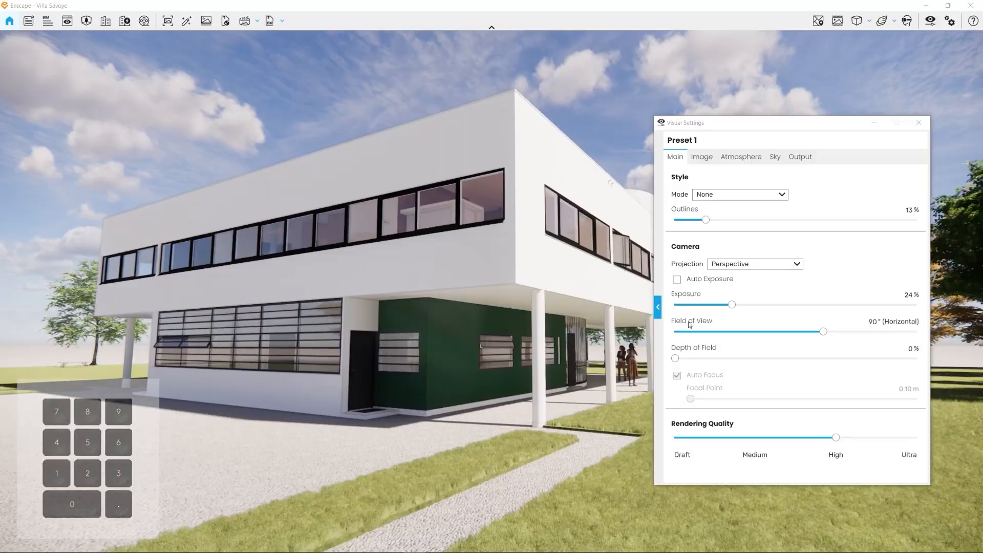
# Blur the background behind the man by raising the depth of field to 24%, and refine it to 19%
pyautogui.press('0')
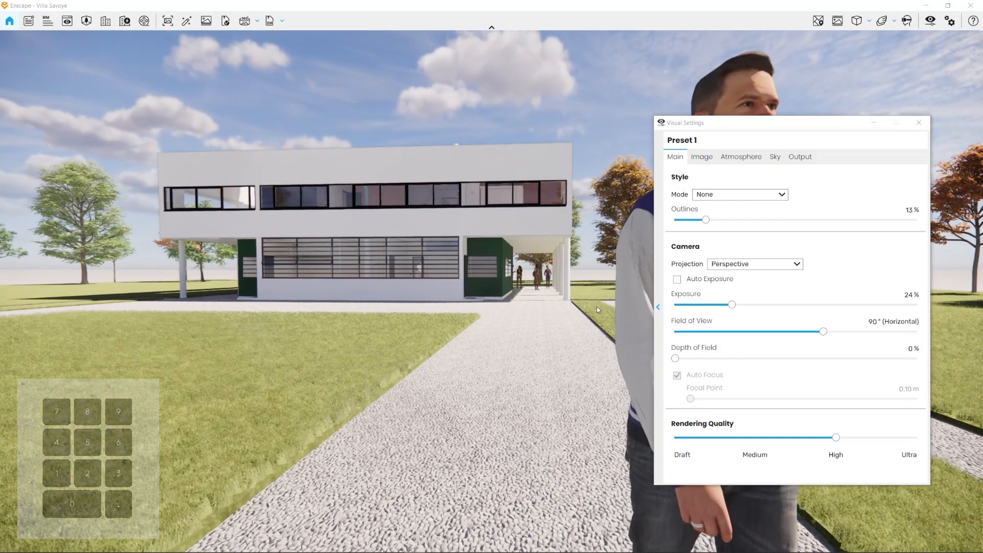
pyautogui.moveTo(773, 127); pyautogui.dragTo(215, 92)
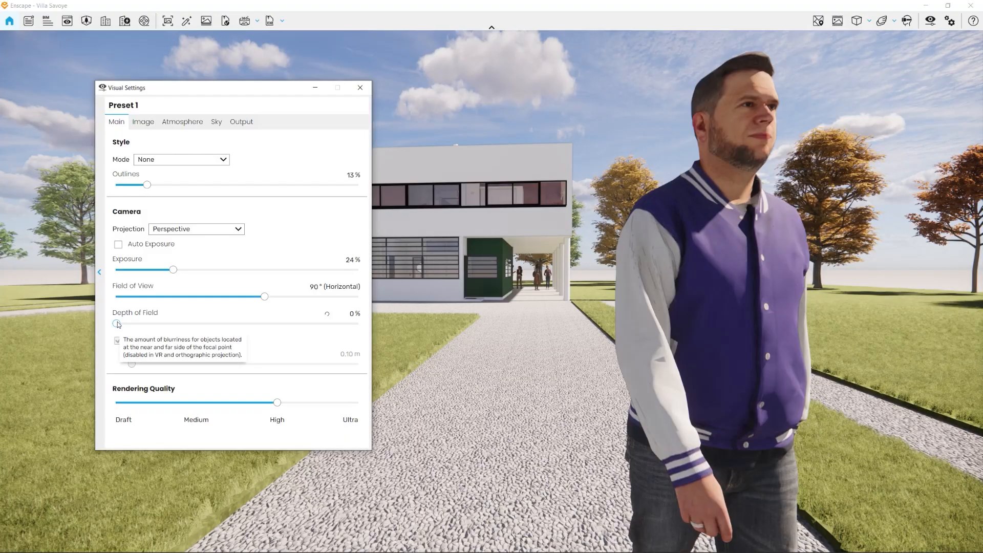
pyautogui.moveTo(239, 88); pyautogui.dragTo(188, 153)
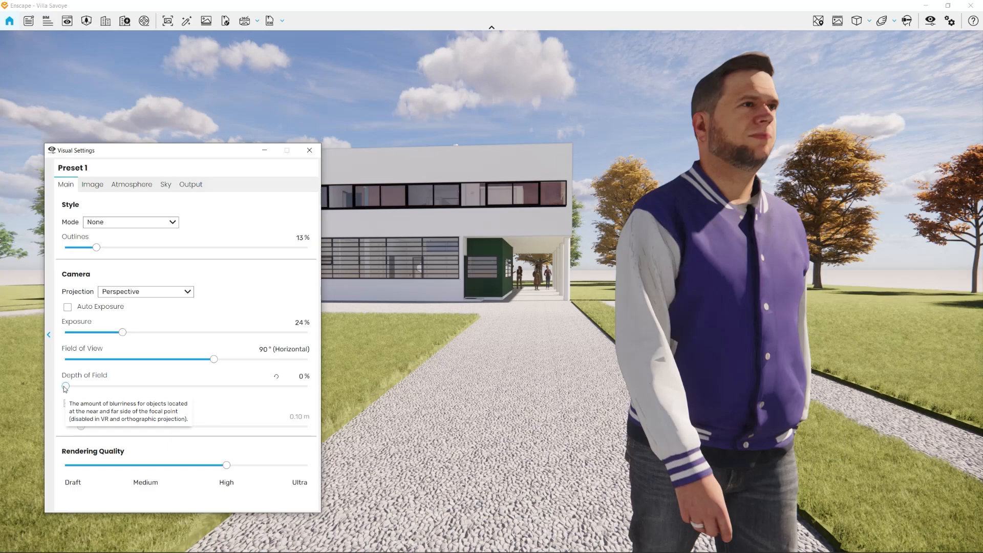
pyautogui.moveTo(65, 386); pyautogui.dragTo(123, 387)
pyautogui.moveTo(215, 151); pyautogui.dragTo(0, 185)
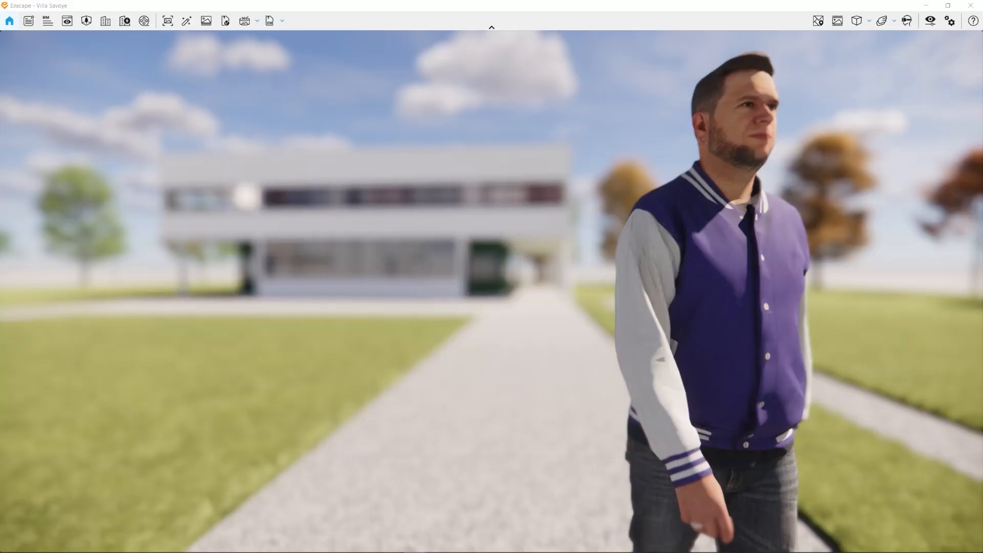
pyautogui.moveTo(0, 104); pyautogui.dragTo(270, 98)
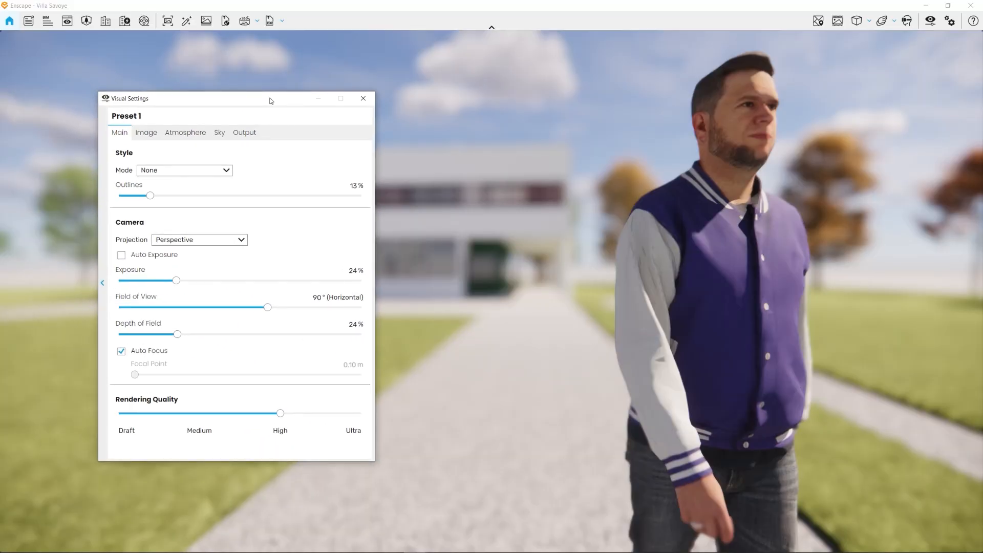
pyautogui.moveTo(178, 333); pyautogui.dragTo(166, 334)
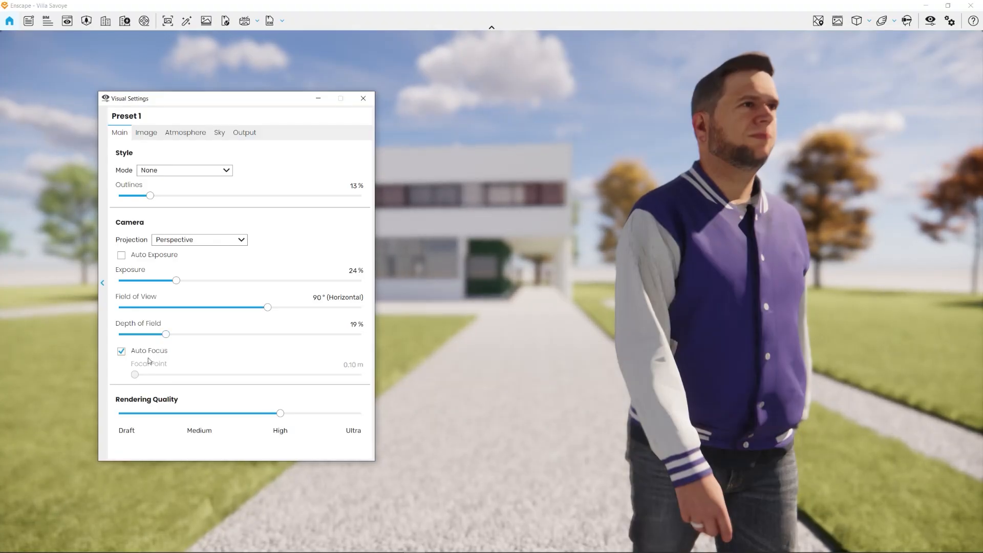
# Turn off auto focus and try focal points of 1.14 m on the man and 21.97 m on the villa
pyautogui.click(121, 353)
pyautogui.moveTo(219, 105); pyautogui.dragTo(162, 66)
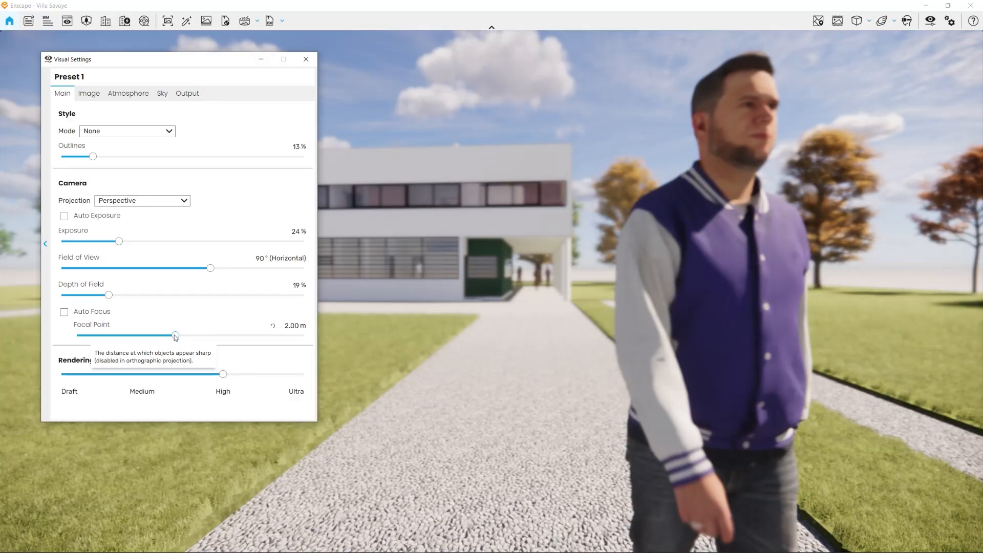
pyautogui.moveTo(175, 336); pyautogui.dragTo(158, 340)
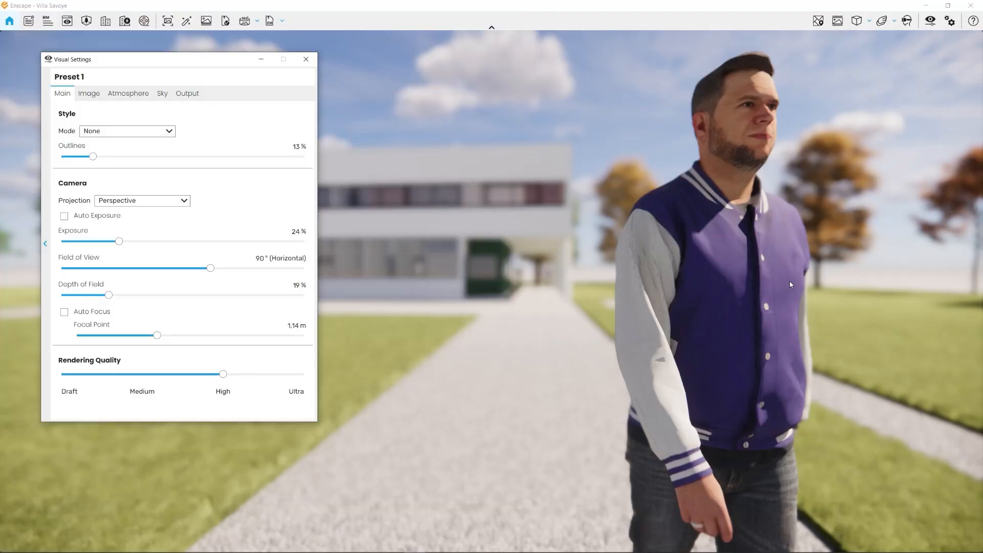
pyautogui.moveTo(157, 335); pyautogui.dragTo(254, 336)
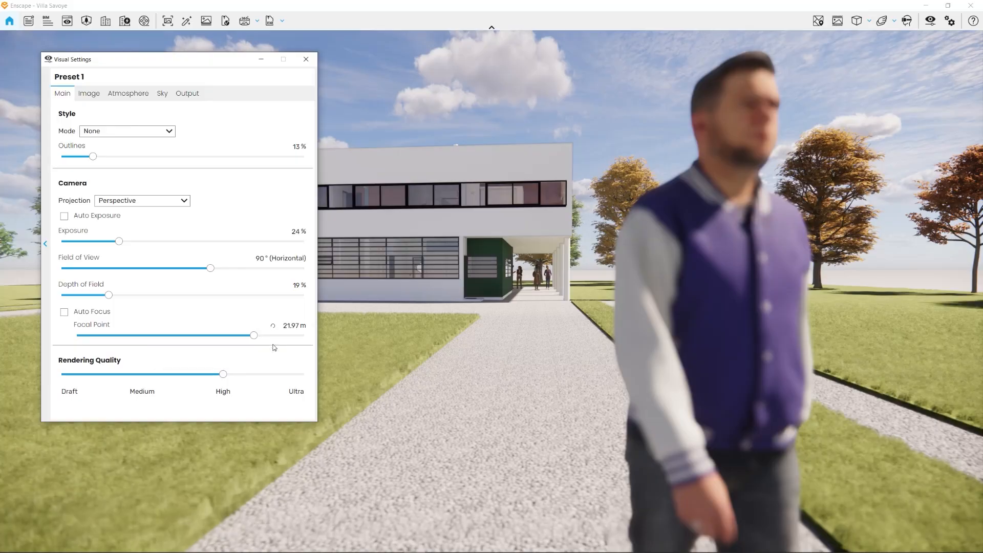
pyautogui.click(306, 59)
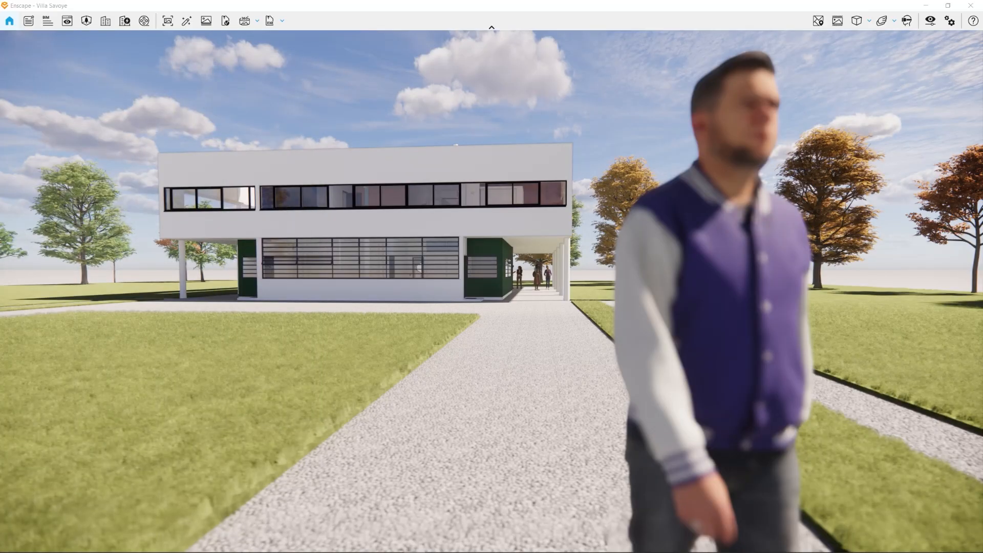
pyautogui.moveTo(0, 99); pyautogui.dragTo(197, 97)
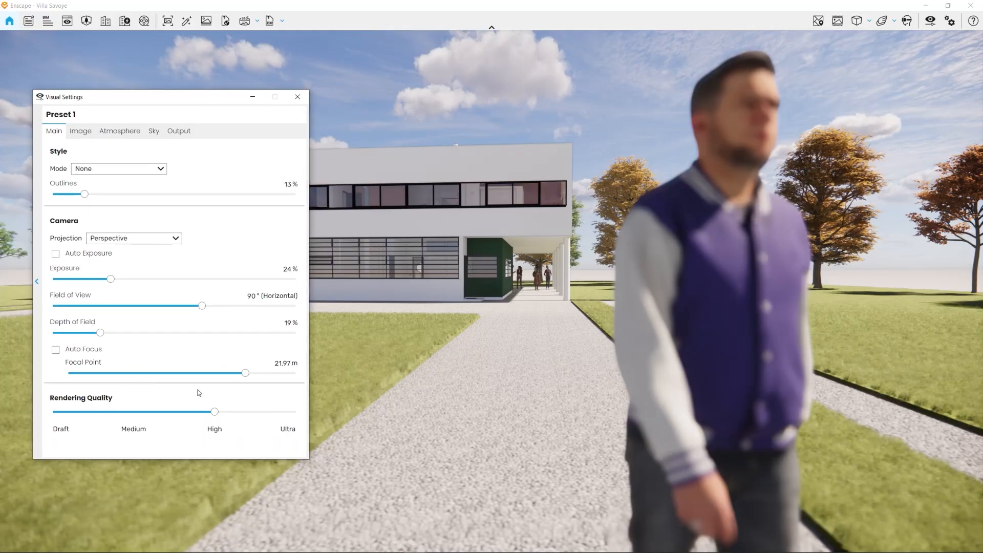
# Vary the blur and focus distance, ending with depth of field at 24% and the focal point at 22.23 m
pyautogui.moveTo(100, 336); pyautogui.dragTo(229, 344)
pyautogui.moveTo(157, 97); pyautogui.dragTo(185, 97)
pyautogui.moveTo(256, 335)
pyautogui.mouseDown()
pyautogui.moveTo(233, 335)
pyautogui.moveTo(256, 334)
pyautogui.mouseUp()
pyautogui.moveTo(276, 373); pyautogui.dragTo(176, 381)
pyautogui.moveTo(256, 333); pyautogui.dragTo(142, 333)
pyautogui.moveTo(177, 373); pyautogui.dragTo(275, 370)
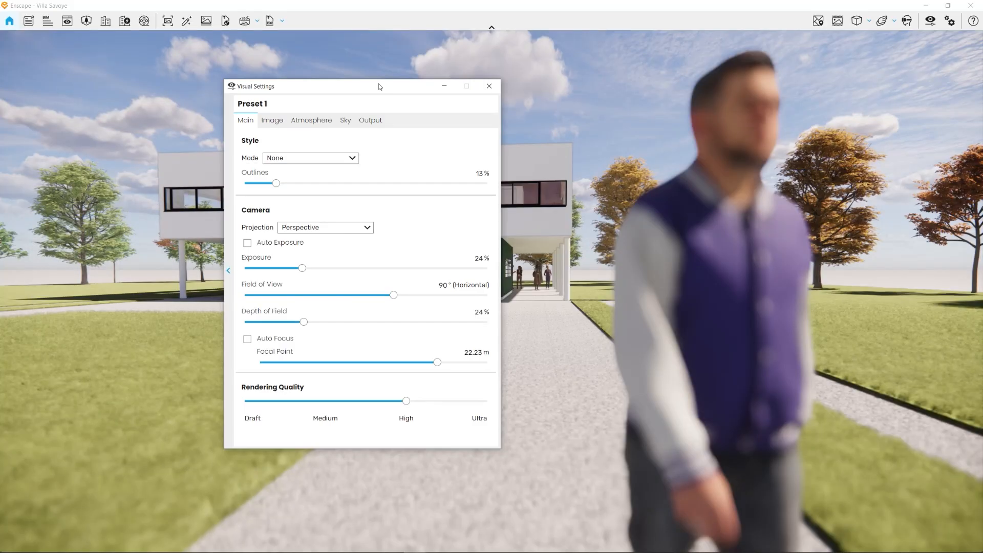
# Set the rendering quality of Preset 1 to Draft
pyautogui.moveTo(379, 84); pyautogui.dragTo(350, 109)
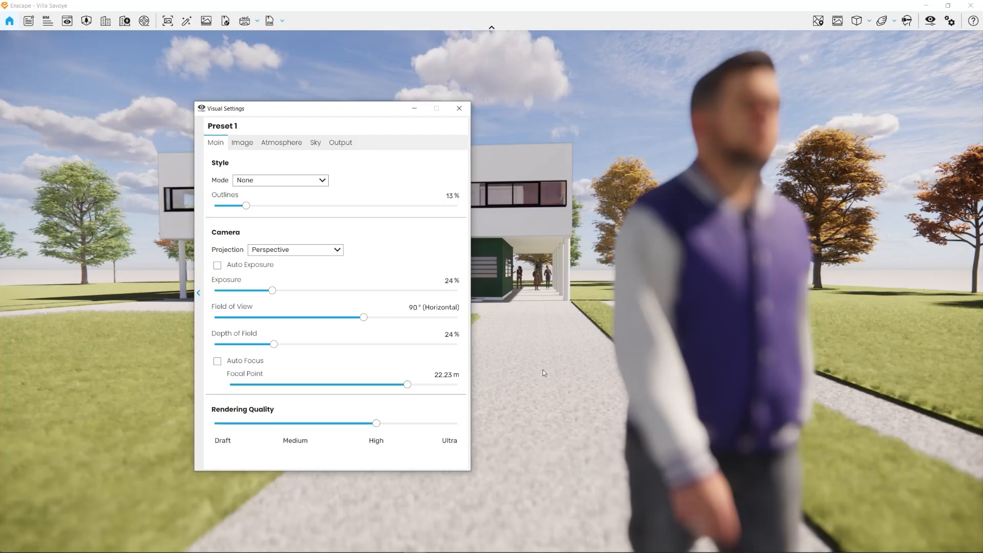
pyautogui.click(223, 426)
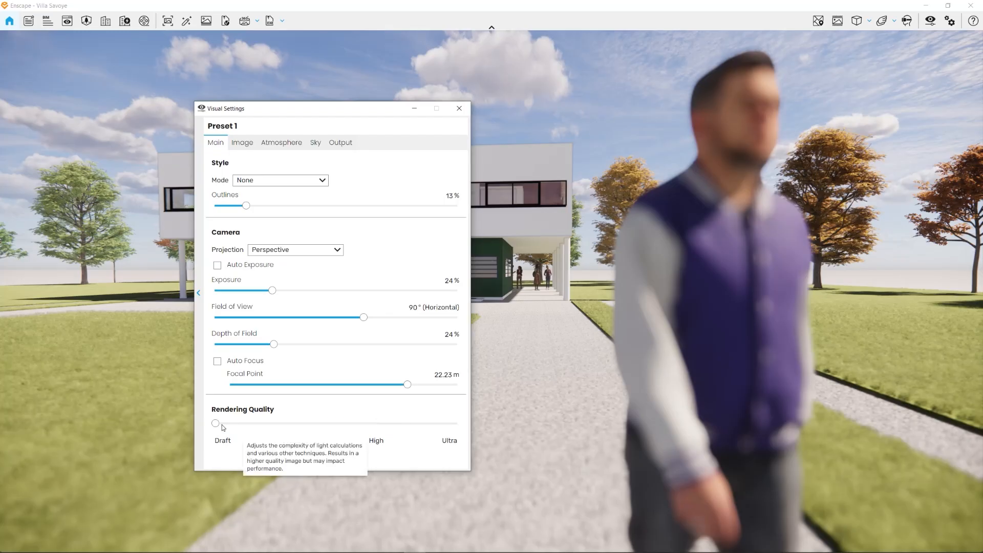
# Raise the rendering quality of Preset 1 through Medium and High to Ultra, viewing the villa scene at each level
pyautogui.moveTo(315, 112); pyautogui.dragTo(153, 78)
pyautogui.moveTo(512, 297); pyautogui.dragTo(429, 277)
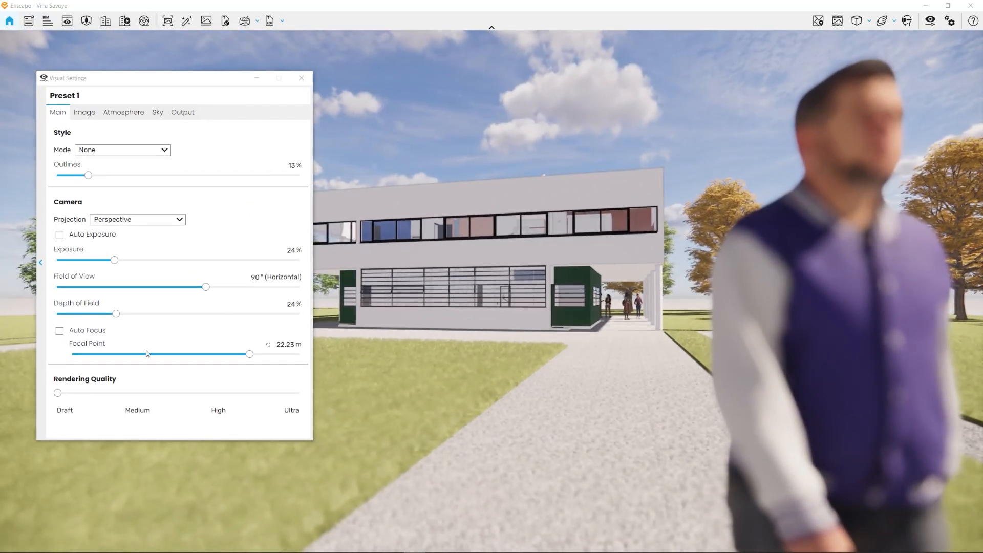
pyautogui.click(137, 393)
pyautogui.moveTo(613, 238)
pyautogui.mouseDown()
pyautogui.moveTo(359, 232)
pyautogui.moveTo(727, 234)
pyautogui.moveTo(614, 241)
pyautogui.mouseUp()
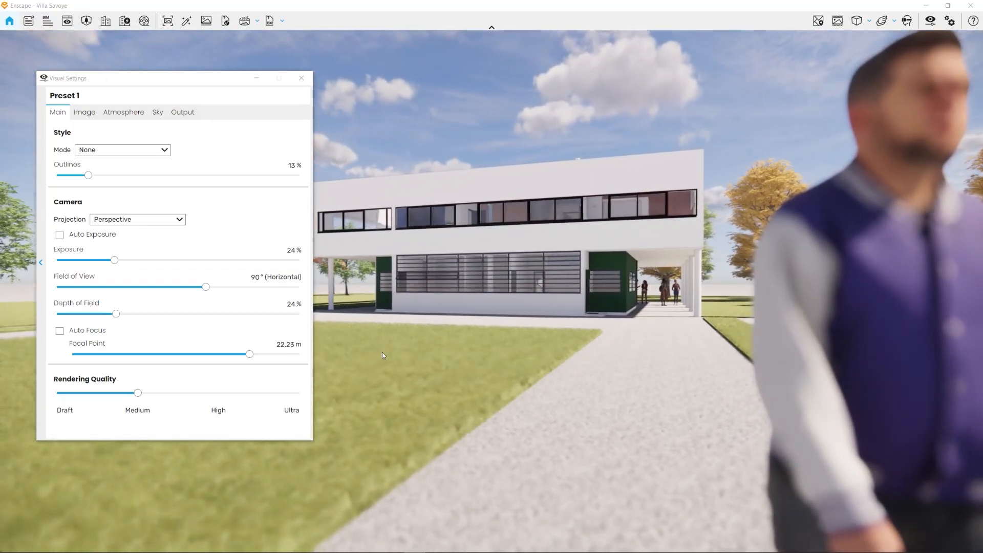
pyautogui.click(218, 392)
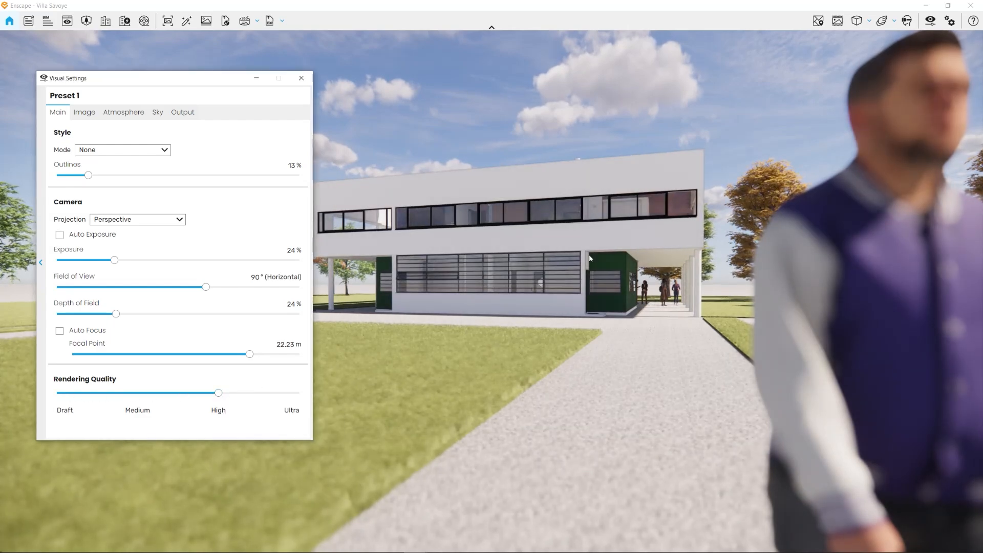
pyautogui.moveTo(635, 285)
pyautogui.mouseDown()
pyautogui.moveTo(659, 259)
pyautogui.moveTo(657, 201)
pyautogui.moveTo(645, 275)
pyautogui.mouseUp()
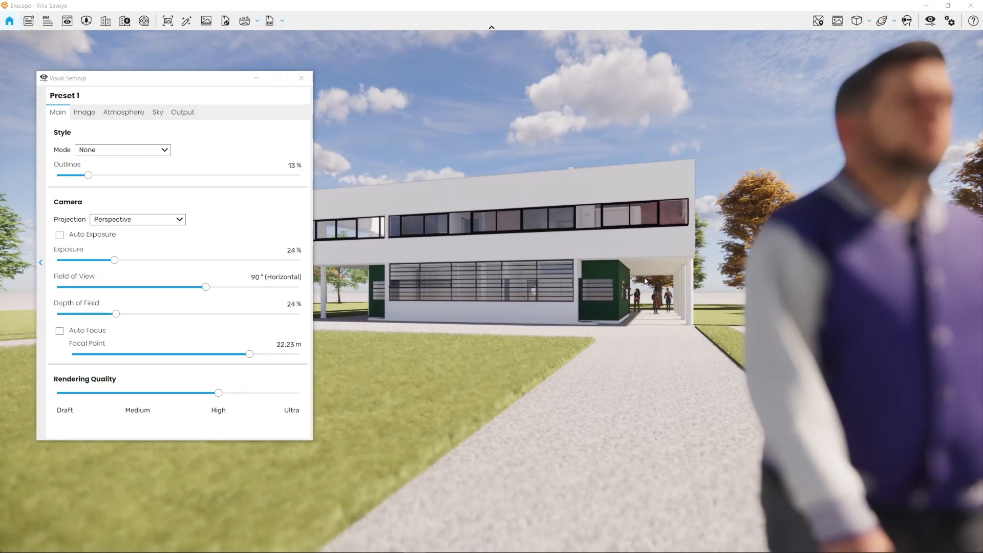
pyautogui.click(293, 393)
pyautogui.moveTo(573, 206)
pyautogui.mouseDown(button='right')
pyautogui.moveTo(553, 256)
pyautogui.moveTo(502, 281)
pyautogui.moveTo(441, 297)
pyautogui.moveTo(366, 293)
pyautogui.moveTo(446, 286)
pyautogui.moveTo(522, 240)
pyautogui.moveTo(640, 194)
pyautogui.moveTo(614, 205)
pyautogui.moveTo(671, 197)
pyautogui.moveTo(634, 183)
pyautogui.moveTo(573, 205)
pyautogui.mouseUp(button='right')
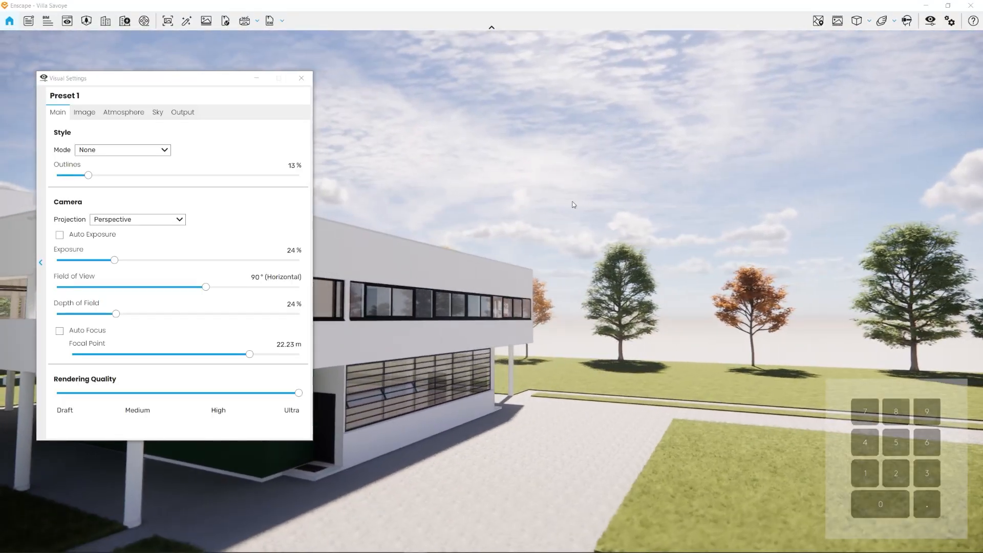
pyautogui.press('0')
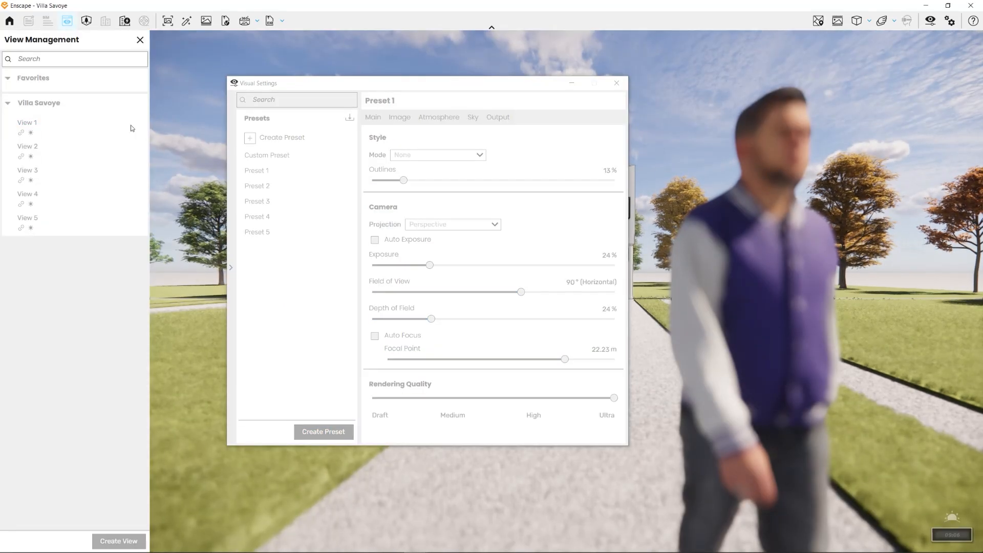
# Check the visual preset linked to View 1 in its edit settings, and close view management without saving
pyautogui.click(132, 128)
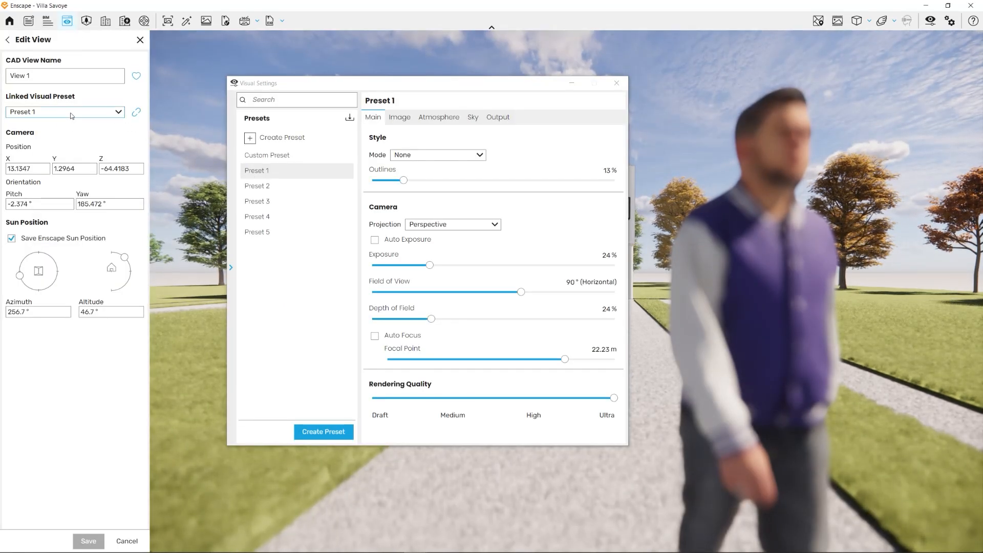
pyautogui.click(126, 541)
pyautogui.click(140, 39)
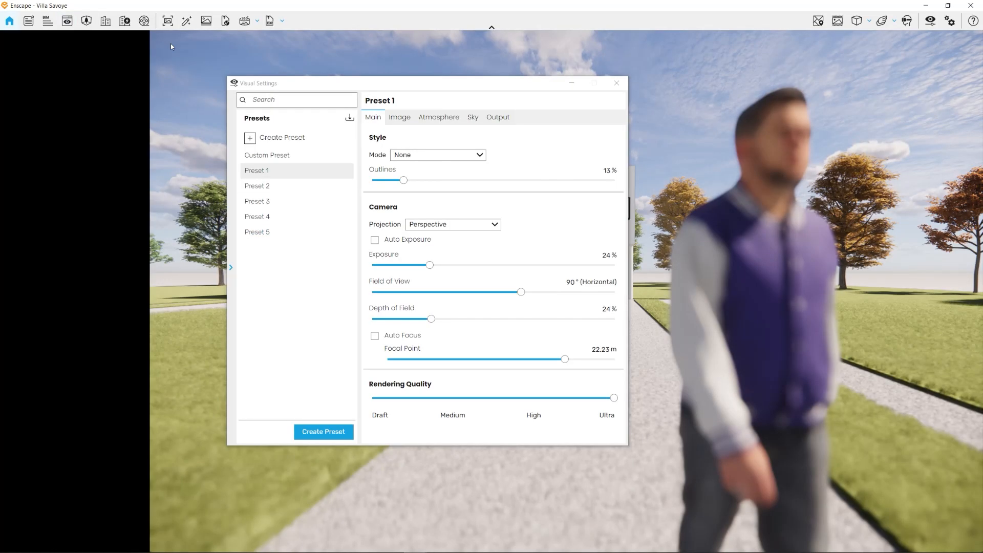
# Move the visual settings window clear of the man and compare Preset 2 with Preset 1, ending on Preset 1
pyautogui.moveTo(348, 83); pyautogui.dragTo(155, 87)
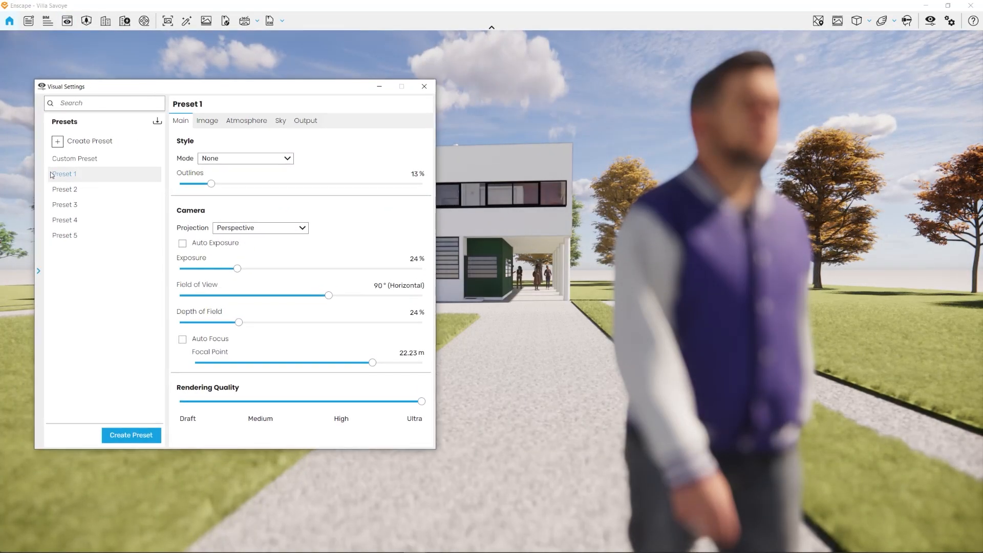
pyautogui.click(80, 190)
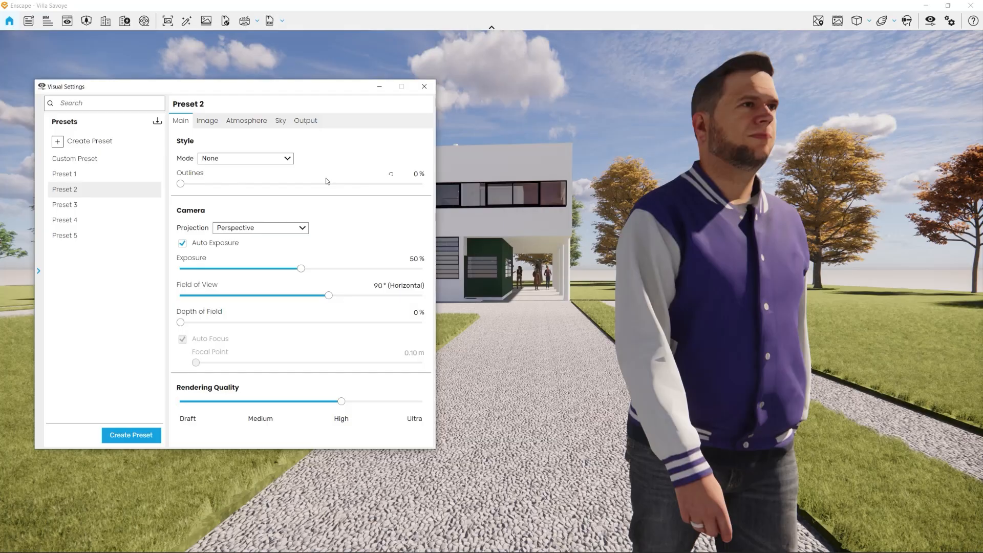
pyautogui.click(92, 174)
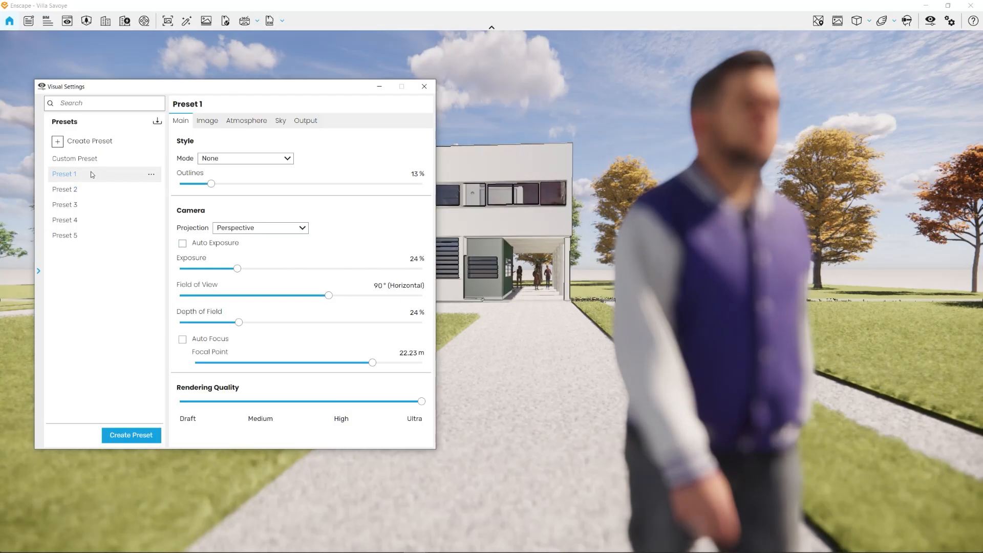